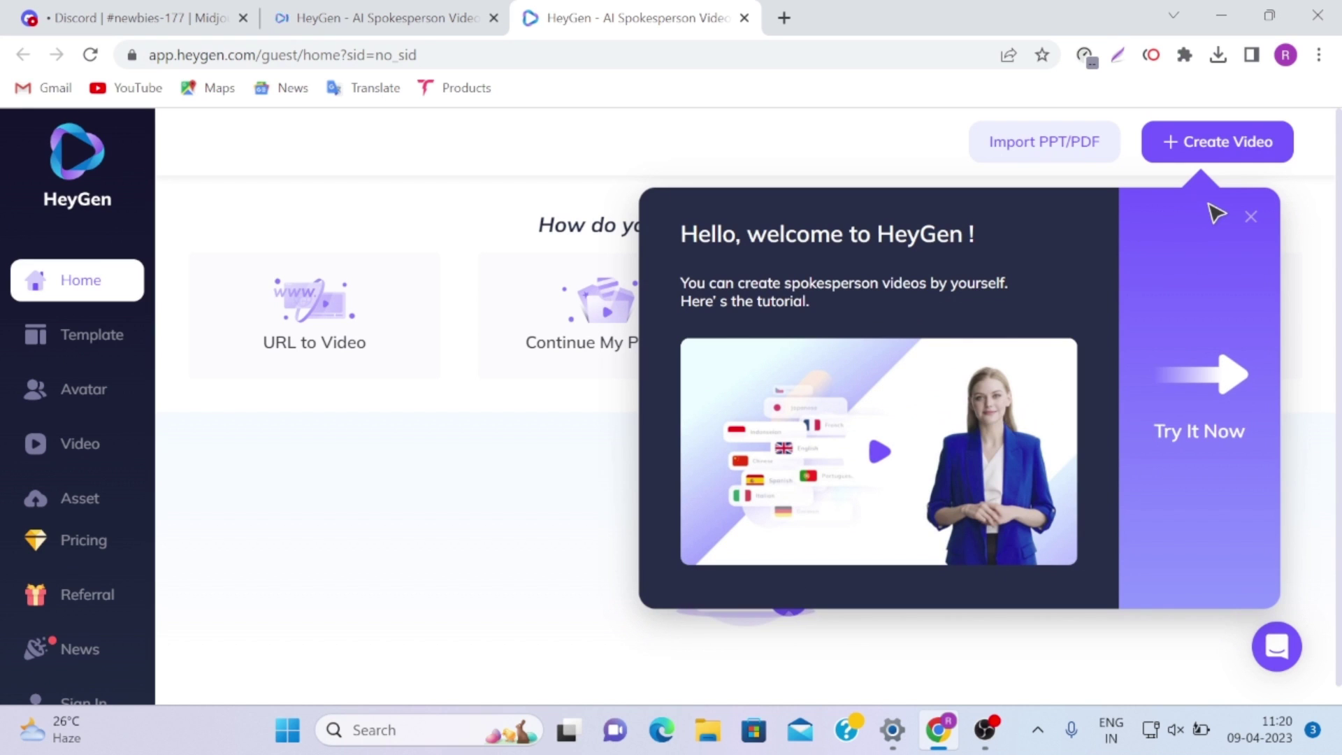
Step: Dismiss the welcome message and create a new landscape video
{"action": "left_click", "coordinate": [1252, 217]}
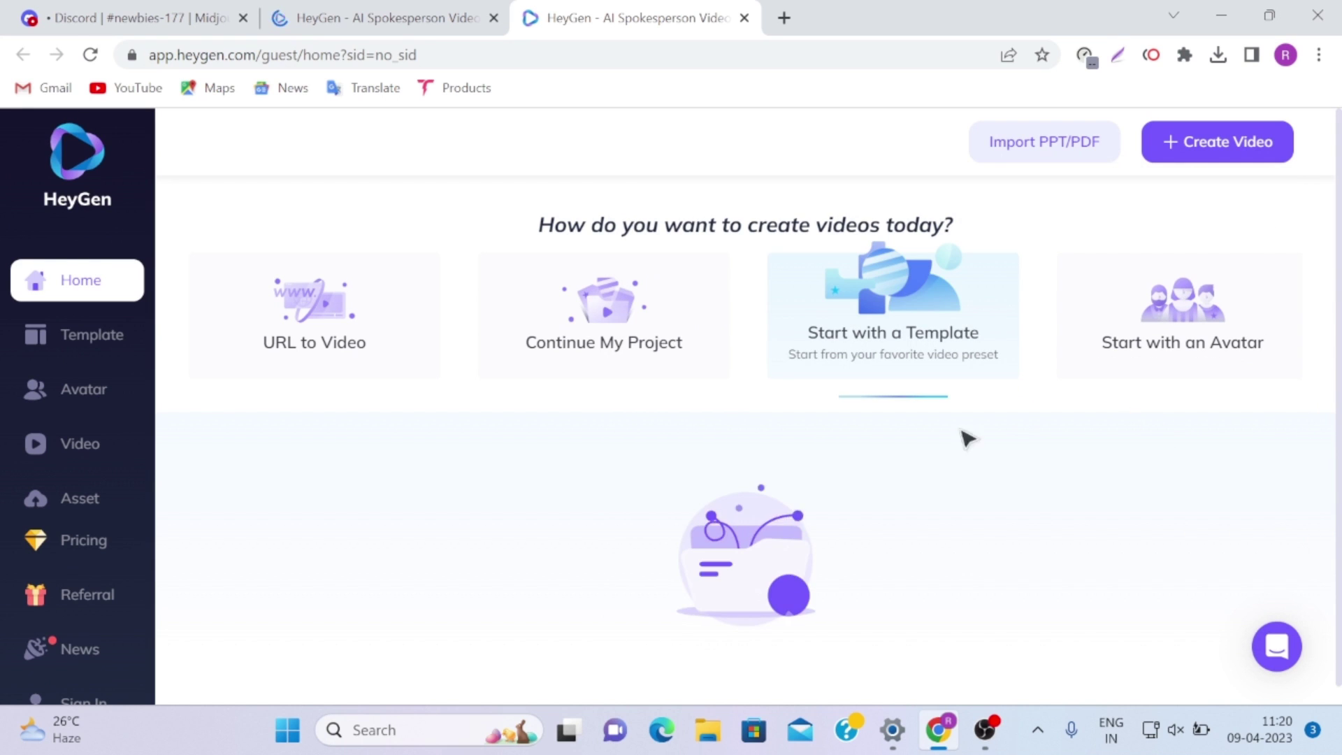
{"action": "scroll", "coordinate": [671, 407], "scroll_direction": "down", "scroll_amount": 1}
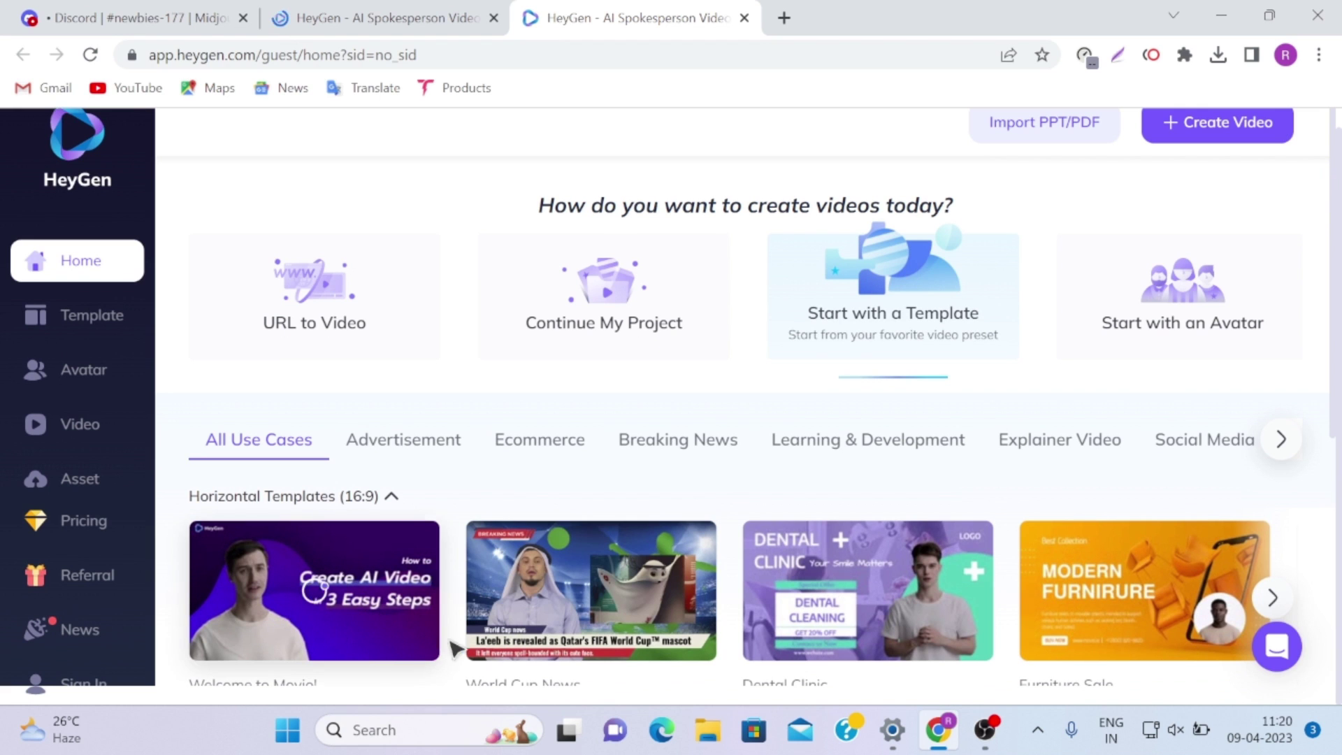
{"action": "mouse_move", "coordinate": [637, 637]}
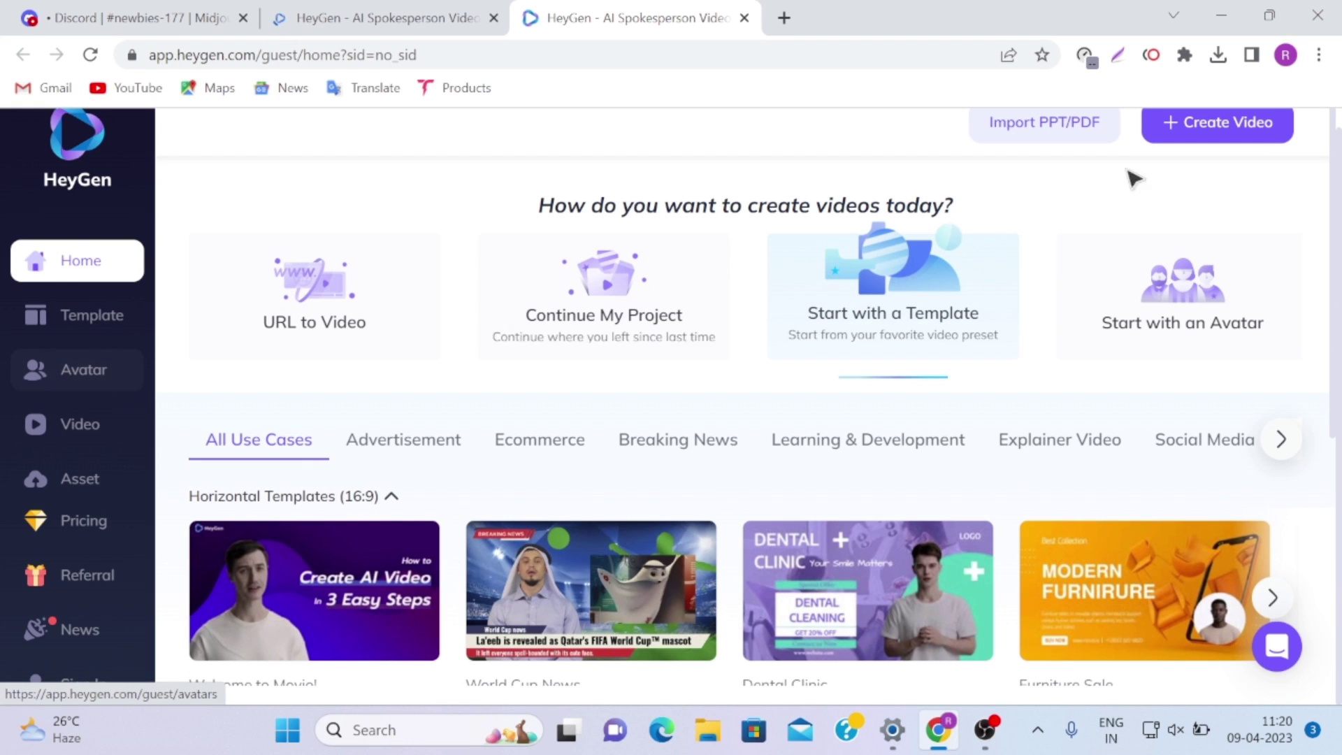
{"action": "mouse_move", "coordinate": [1198, 123]}
{"action": "left_click", "coordinate": [1059, 273]}
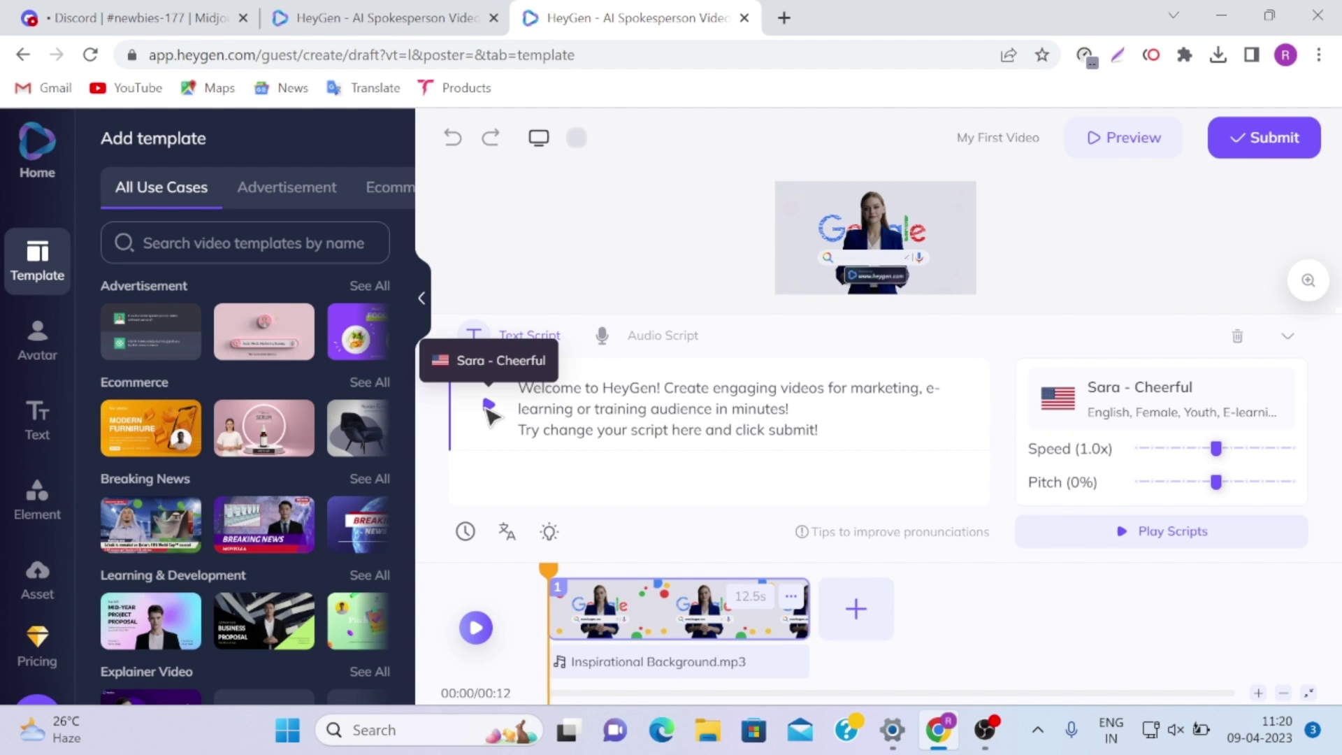
Step: Play the default text script and browse the Advertisement video templates
{"action": "left_click", "coordinate": [487, 408]}
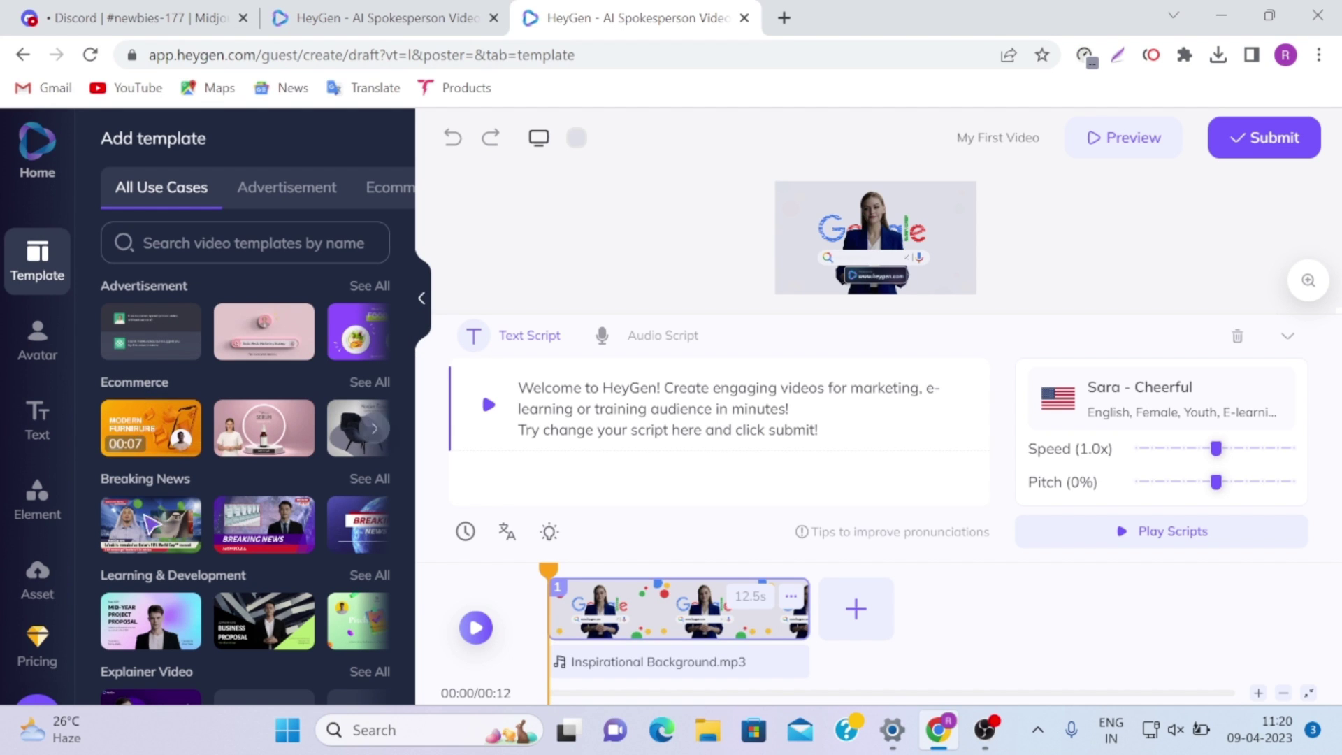
{"action": "left_click", "coordinate": [283, 195]}
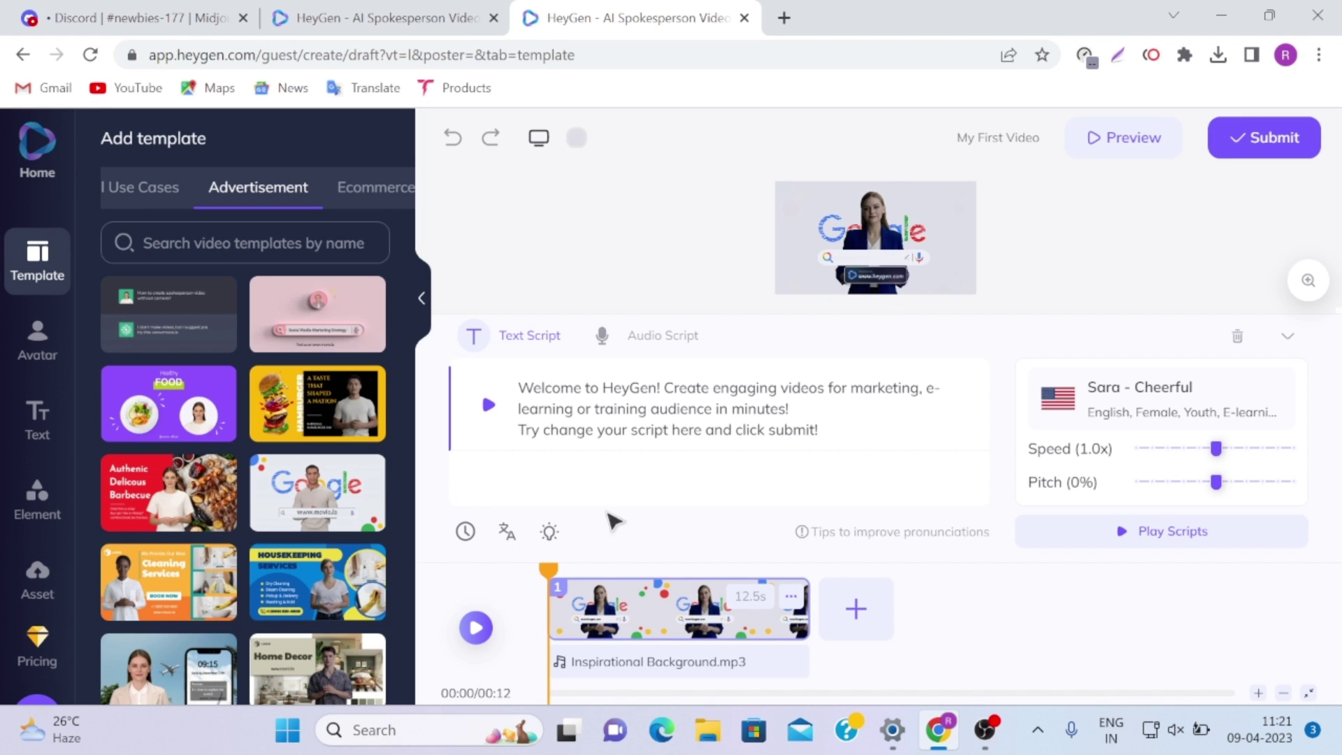
Step: Swap the presenter for the red-haired woman from the TalkingPhoto avatars and scale it down along the left side of the canvas
{"action": "left_click", "coordinate": [44, 347]}
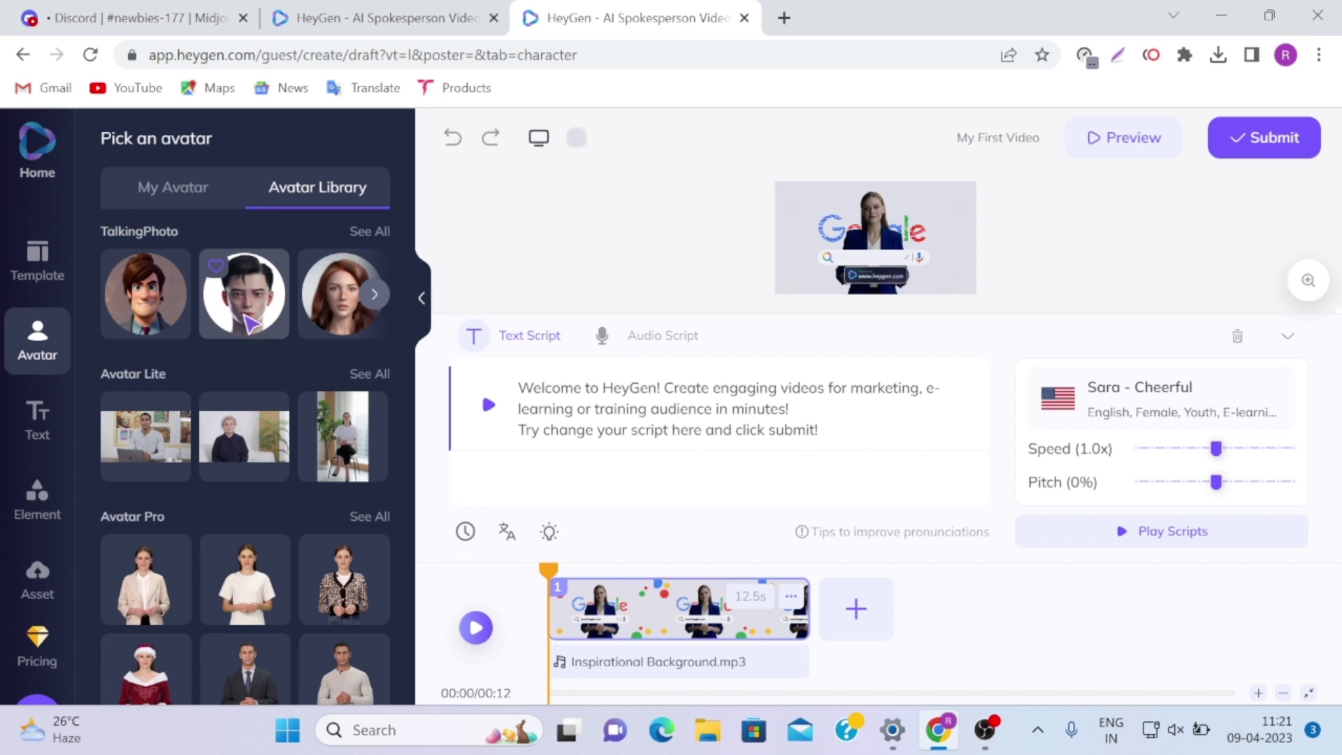
{"action": "left_click", "coordinate": [343, 329]}
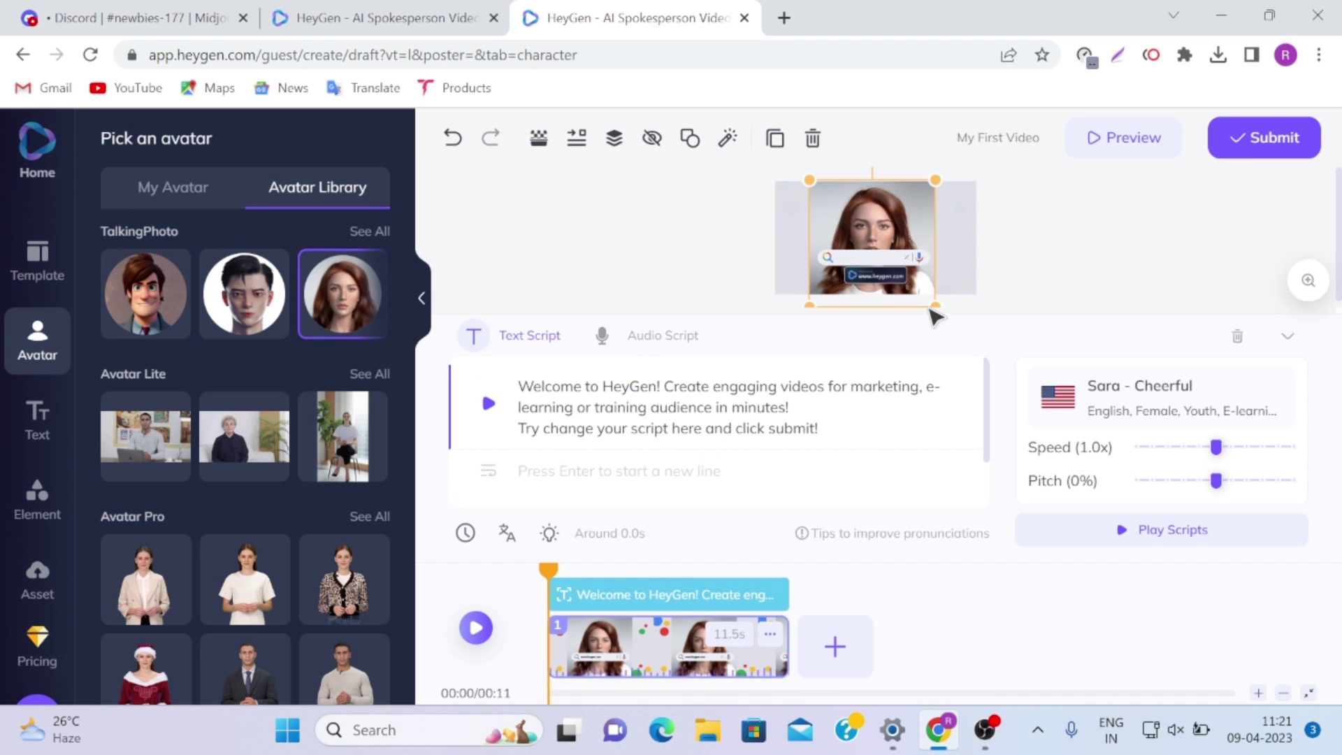
{"action": "left_click_drag", "start_coordinate": [932, 306], "coordinate": [896, 274]}
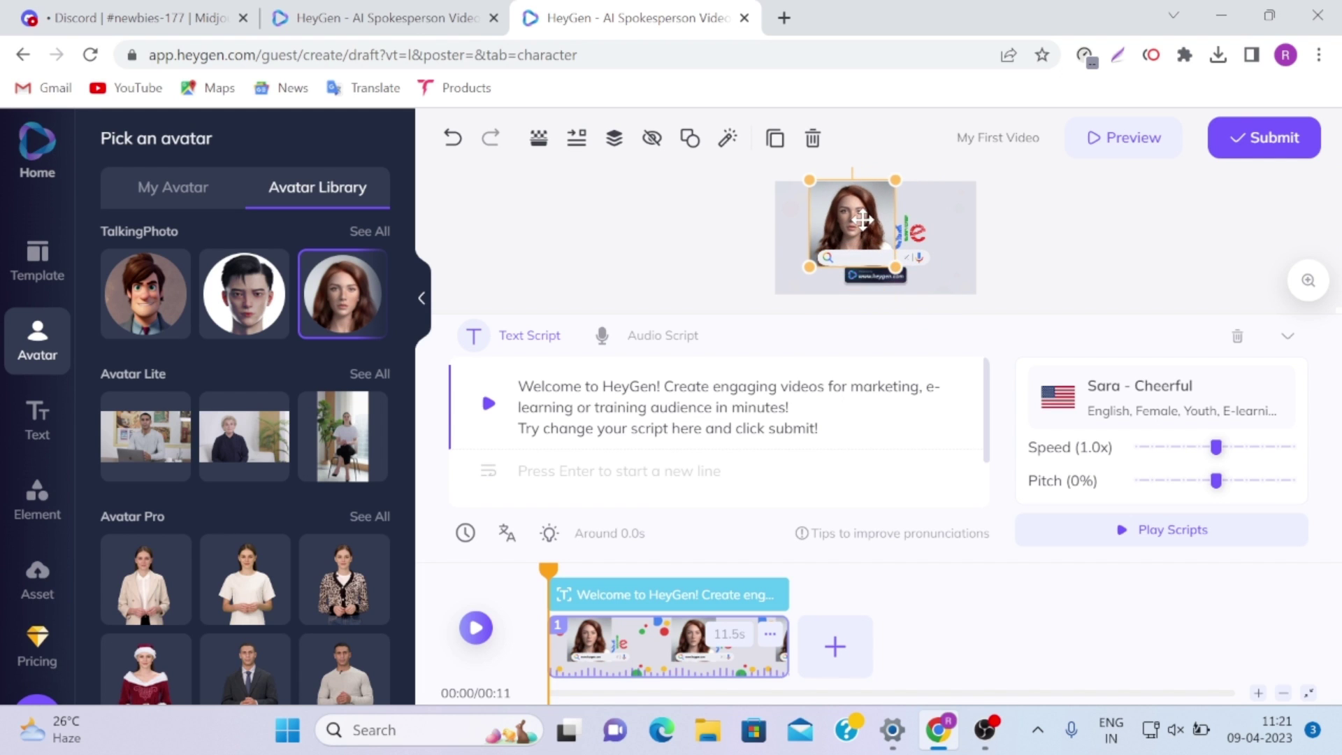
{"action": "left_click_drag", "start_coordinate": [862, 219], "coordinate": [830, 233]}
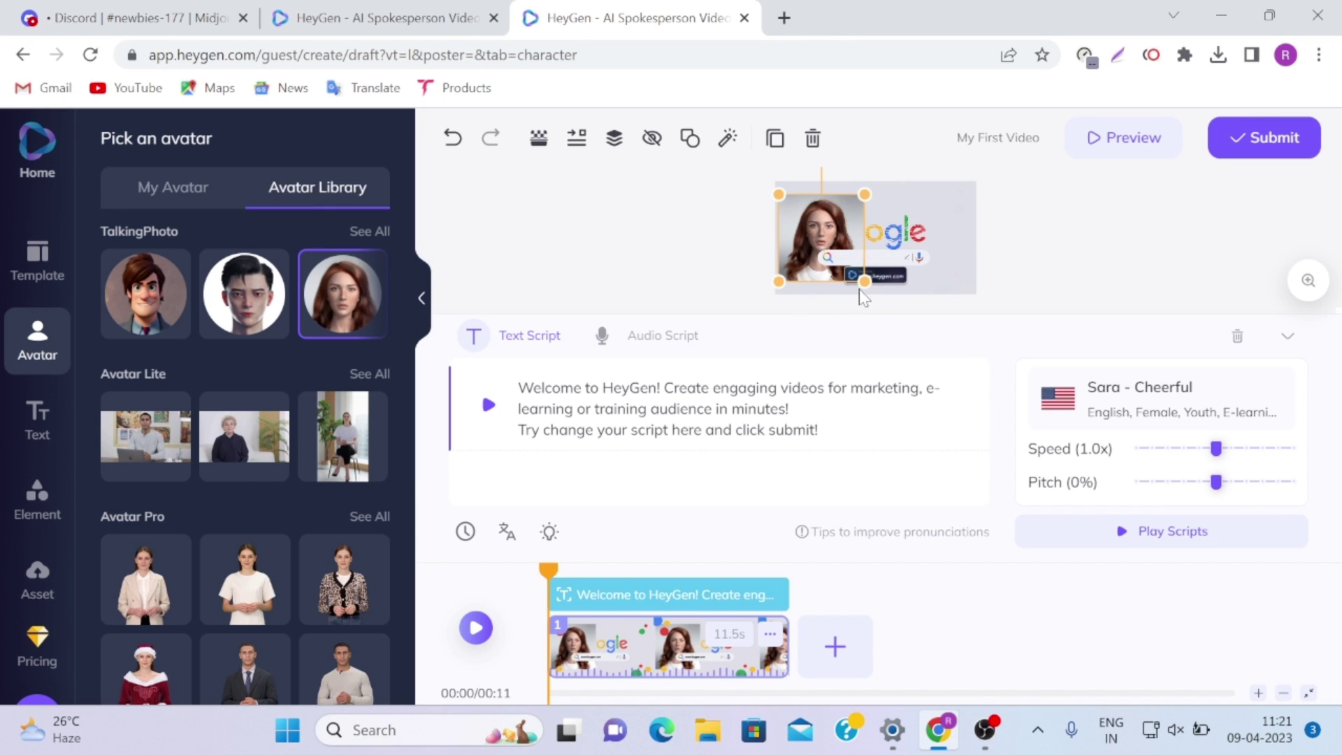
{"action": "left_click_drag", "start_coordinate": [864, 281], "coordinate": [871, 302]}
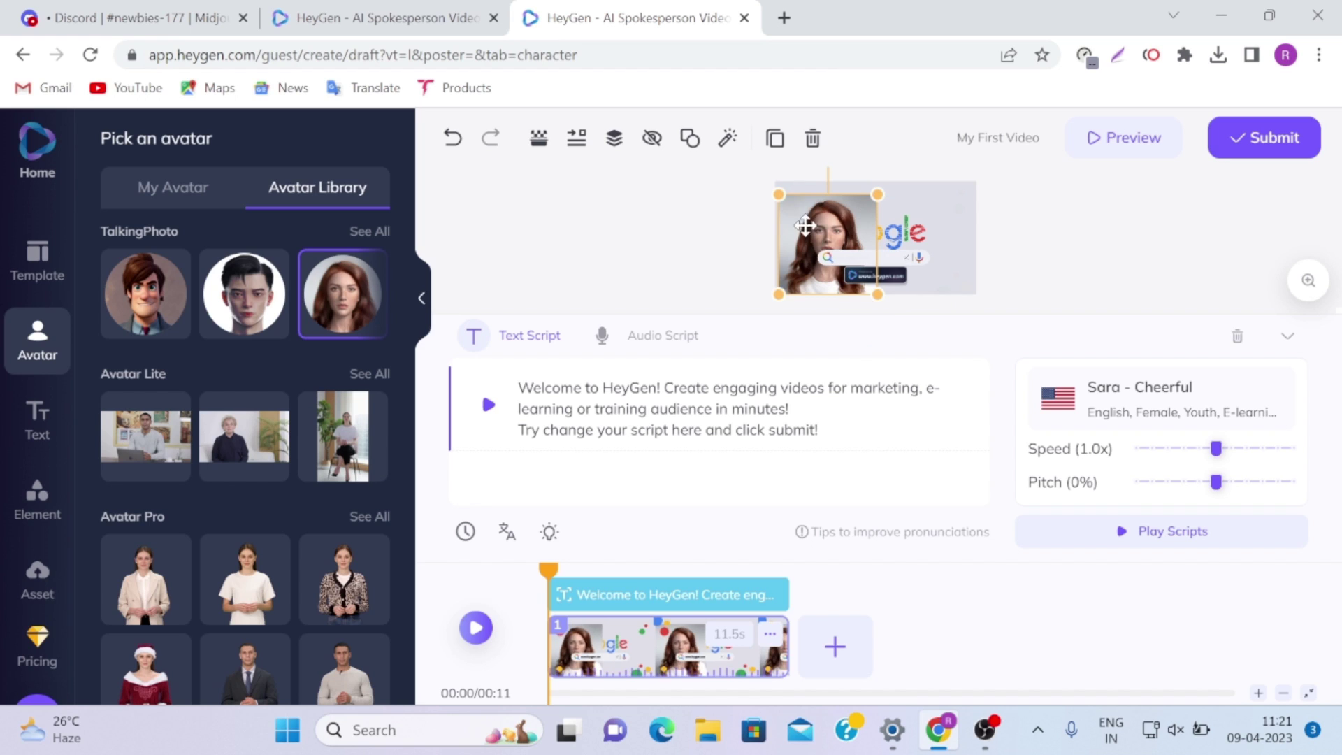
{"action": "left_click_drag", "start_coordinate": [779, 194], "coordinate": [771, 187]}
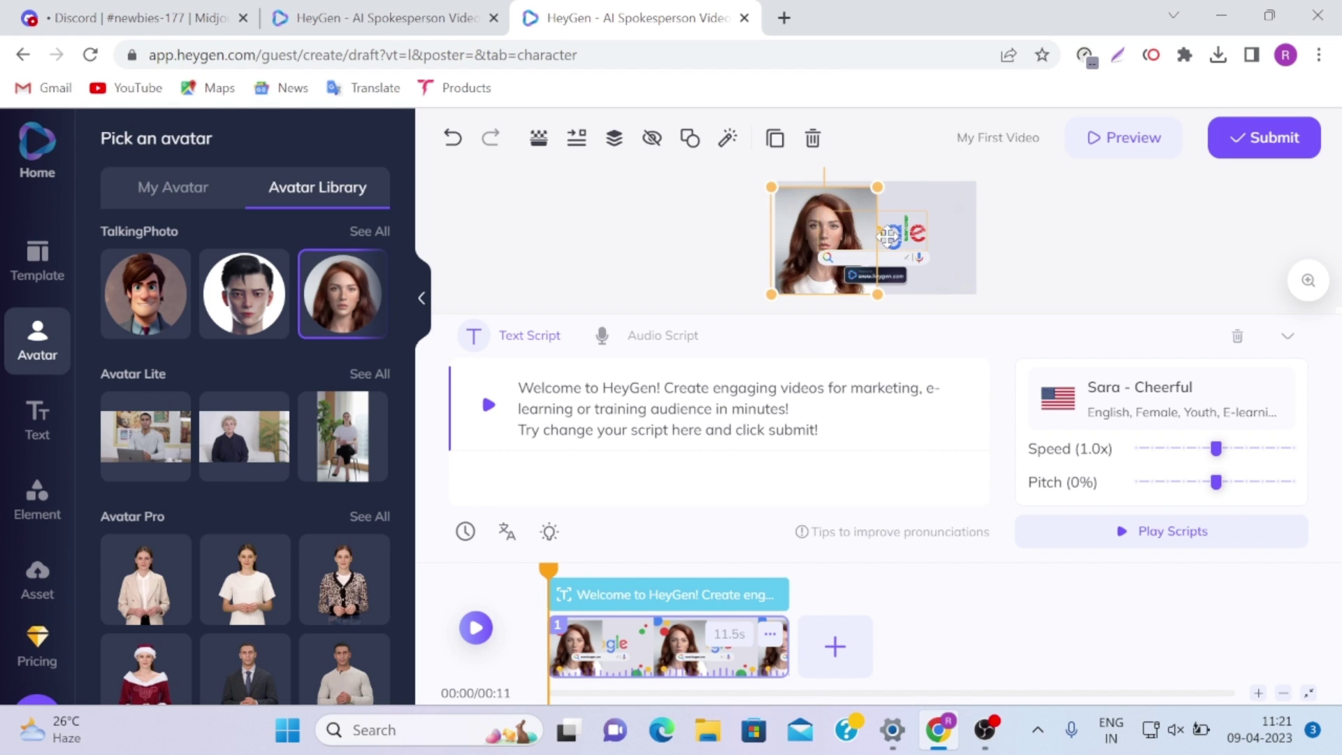
{"action": "left_click", "coordinate": [1079, 246]}
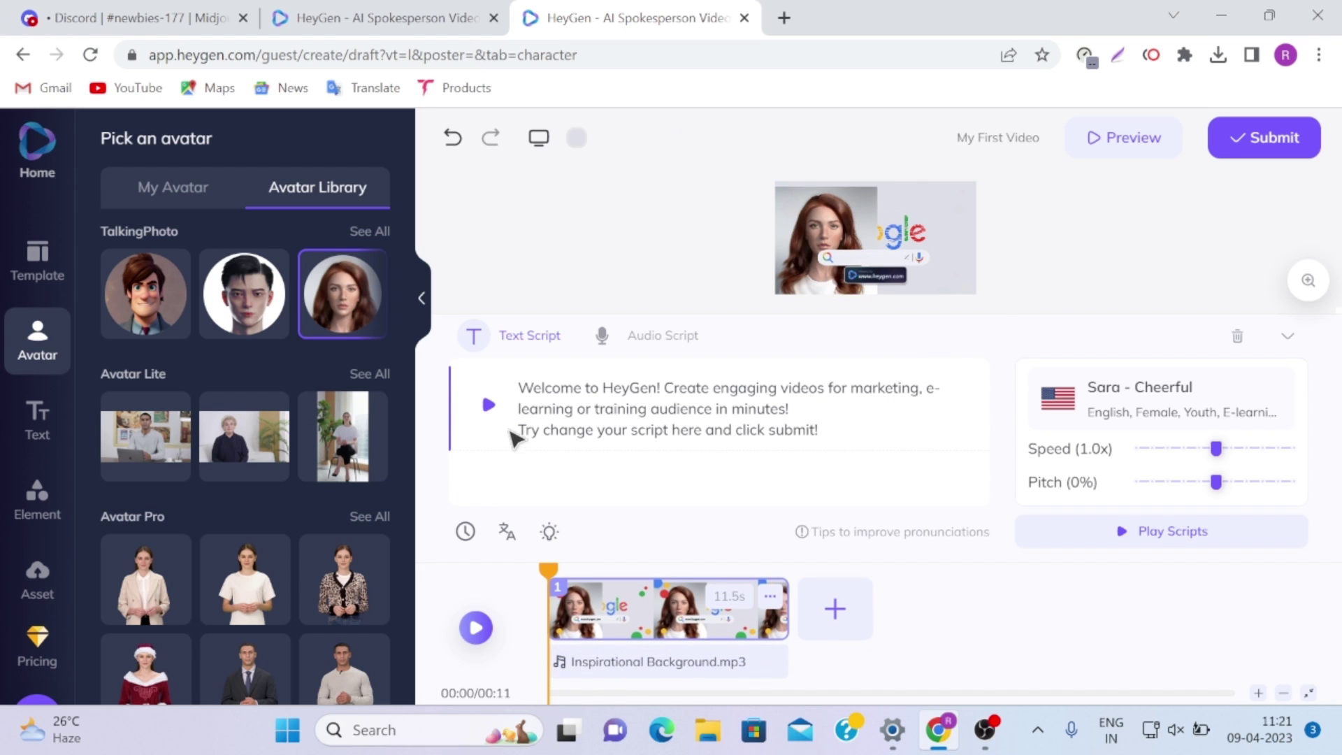
Step: Listen to the text script and replace "HeyGen!" with "AI -2077" in its first line
{"action": "left_click", "coordinate": [489, 407]}
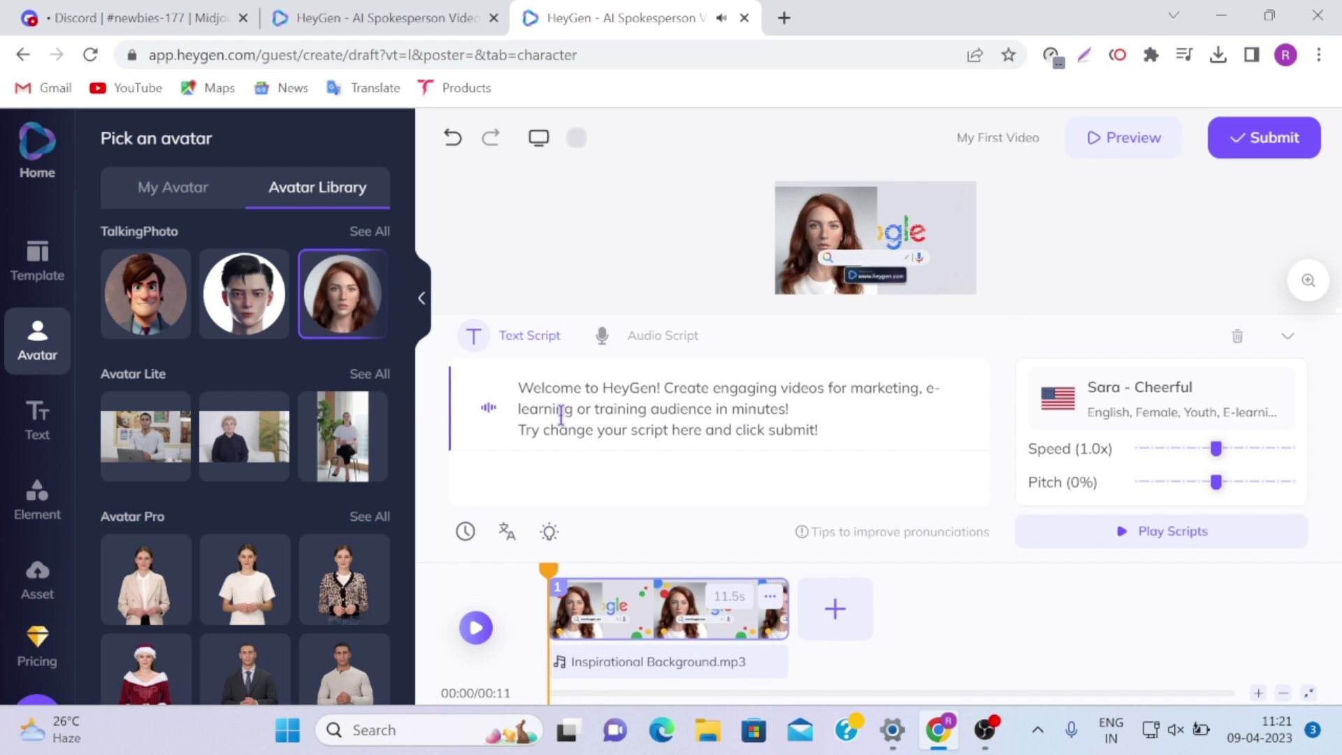
{"action": "left_click", "coordinate": [853, 434]}
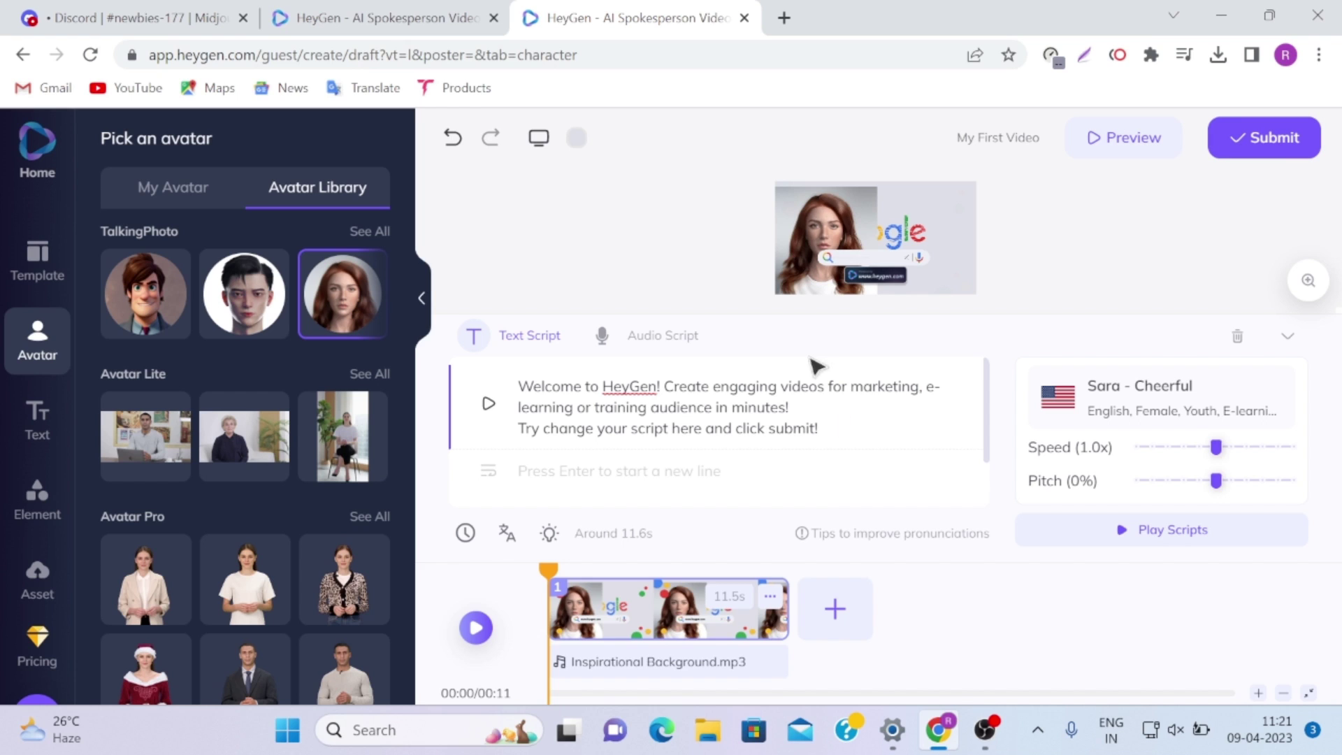
{"action": "left_click", "coordinate": [664, 384]}
{"action": "key", "text": "BackSpace"}
{"action": "key", "text": "BackSpace"}
{"action": "key", "text": "BackSpace"}
{"action": "key", "text": "BackSpace"}
{"action": "key", "text": "BackSpace"}
{"action": "key", "text": "BackSpace"}
{"action": "key", "text": "BackSpace"}
{"action": "key", "text": "BackSpace"}
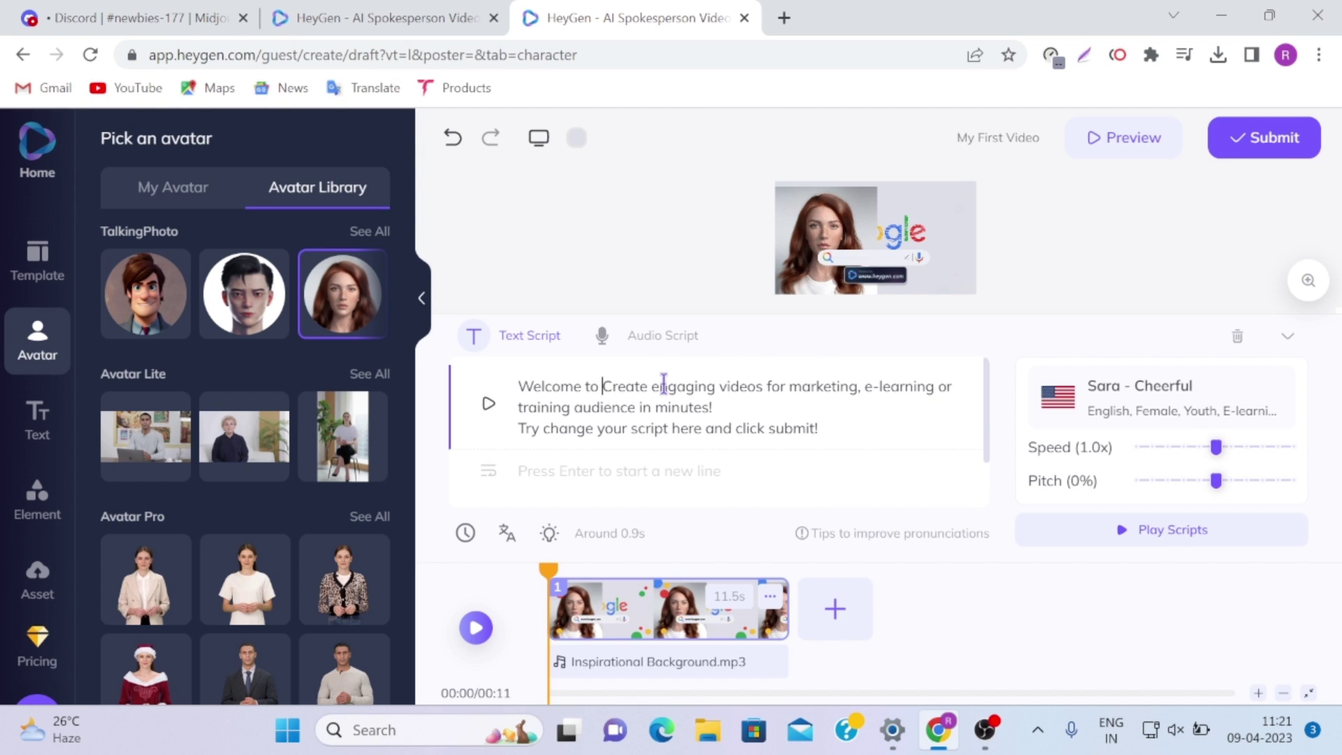
{"action": "type", "text": "glo"}
{"action": "key", "text": "BackSpace"}
{"action": "key", "text": "BackSpace"}
{"action": "key", "text": "BackSpace"}
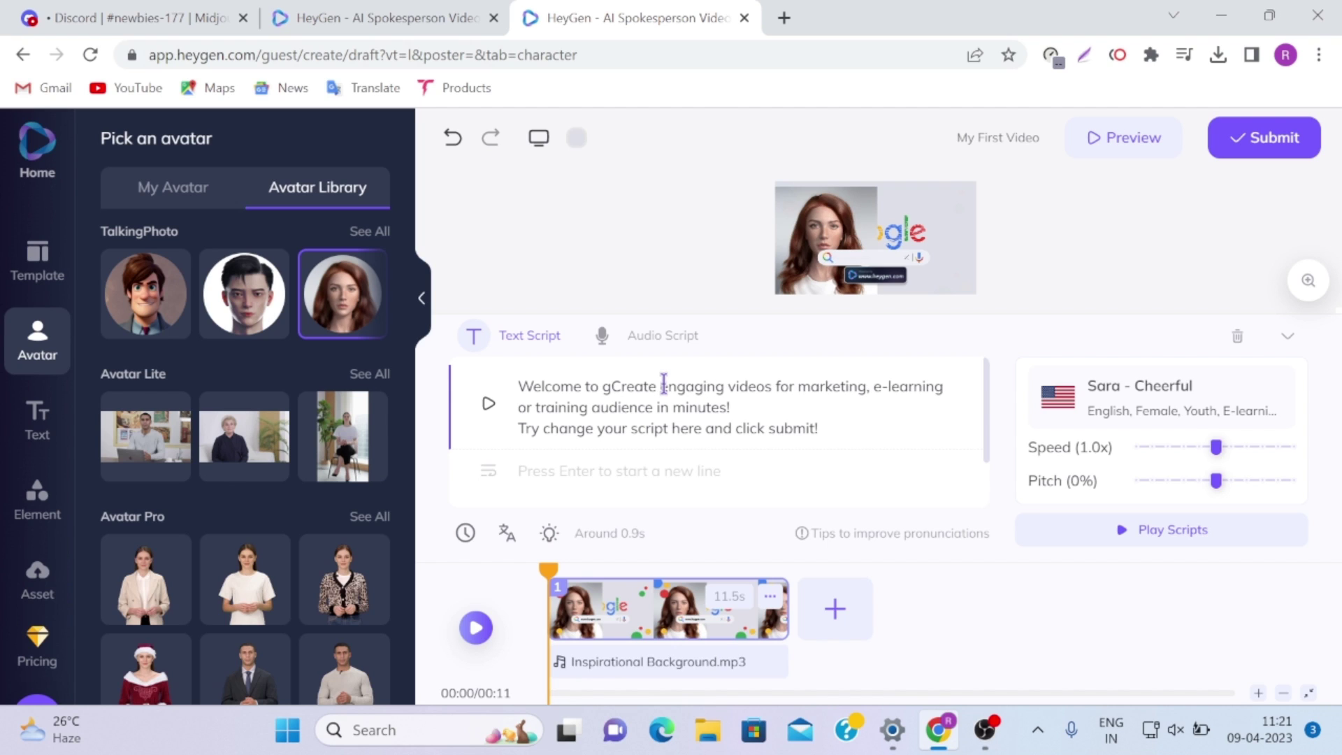
{"action": "type", "text": "A"}
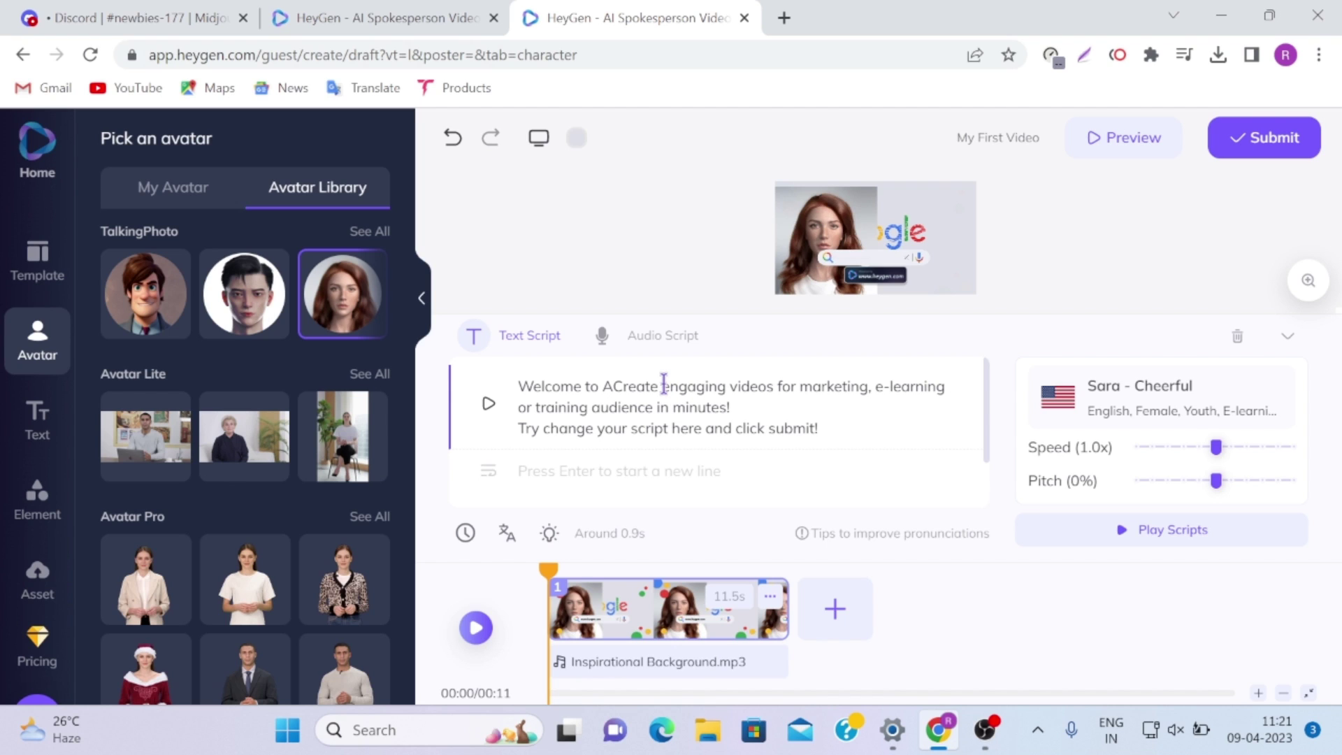
{"action": "type", "text": "I -"}
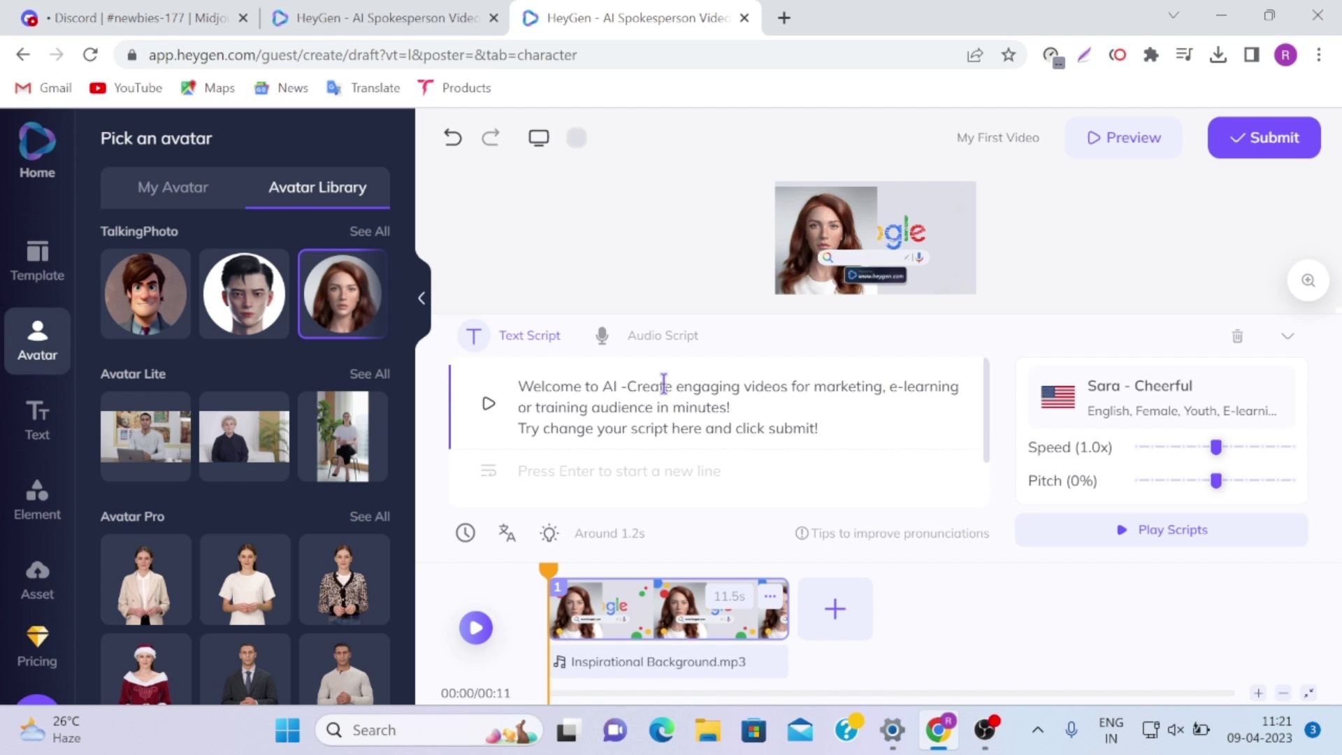
{"action": "type", "text": "2077"}
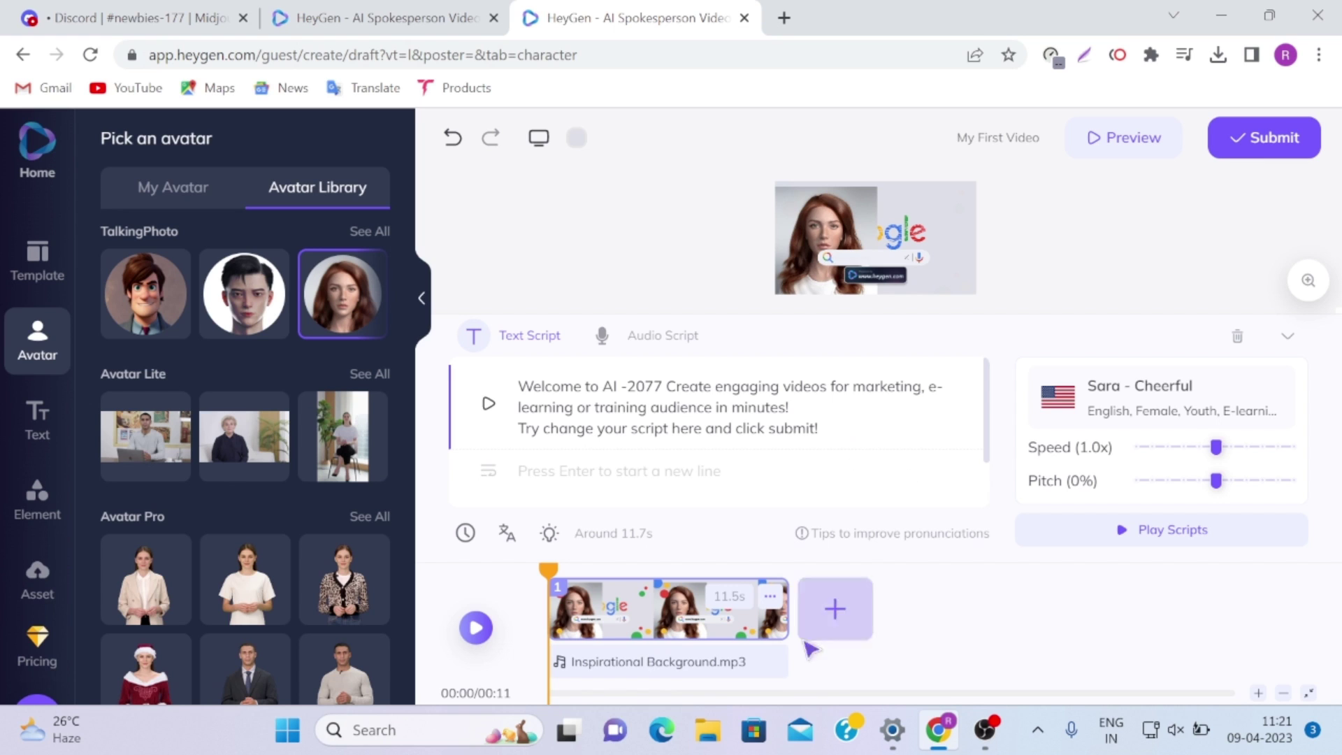
Step: Move the red-haired avatar to the middle of the canvas and play back the scene
{"action": "left_click", "coordinate": [854, 221]}
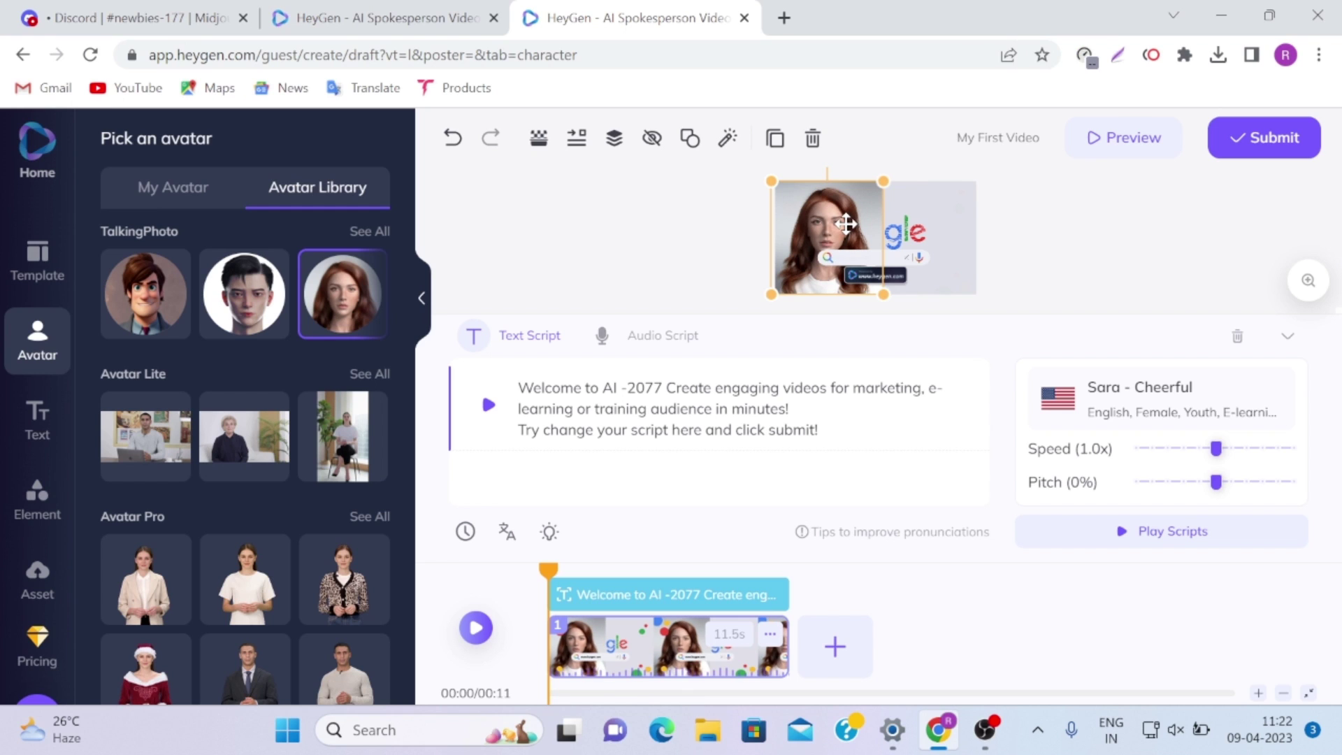
{"action": "left_click_drag", "start_coordinate": [846, 224], "coordinate": [900, 222]}
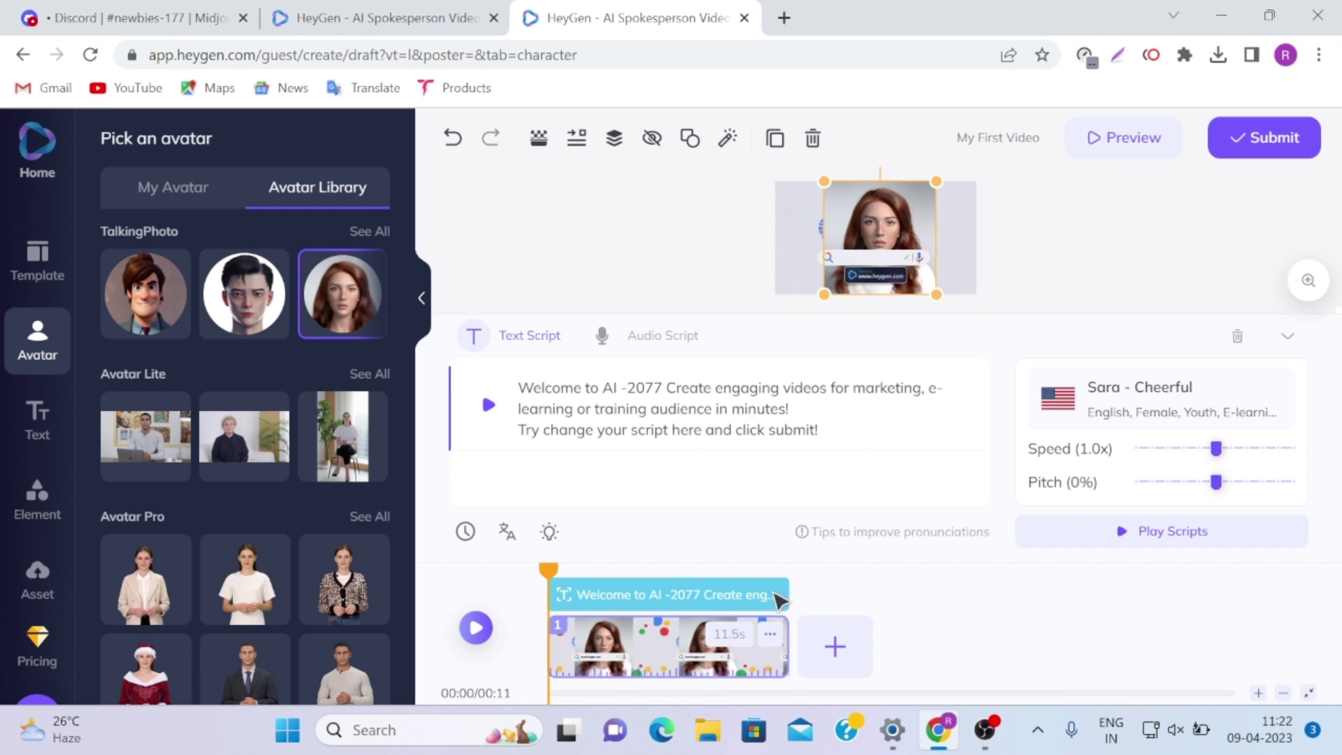
{"action": "left_click", "coordinate": [476, 628]}
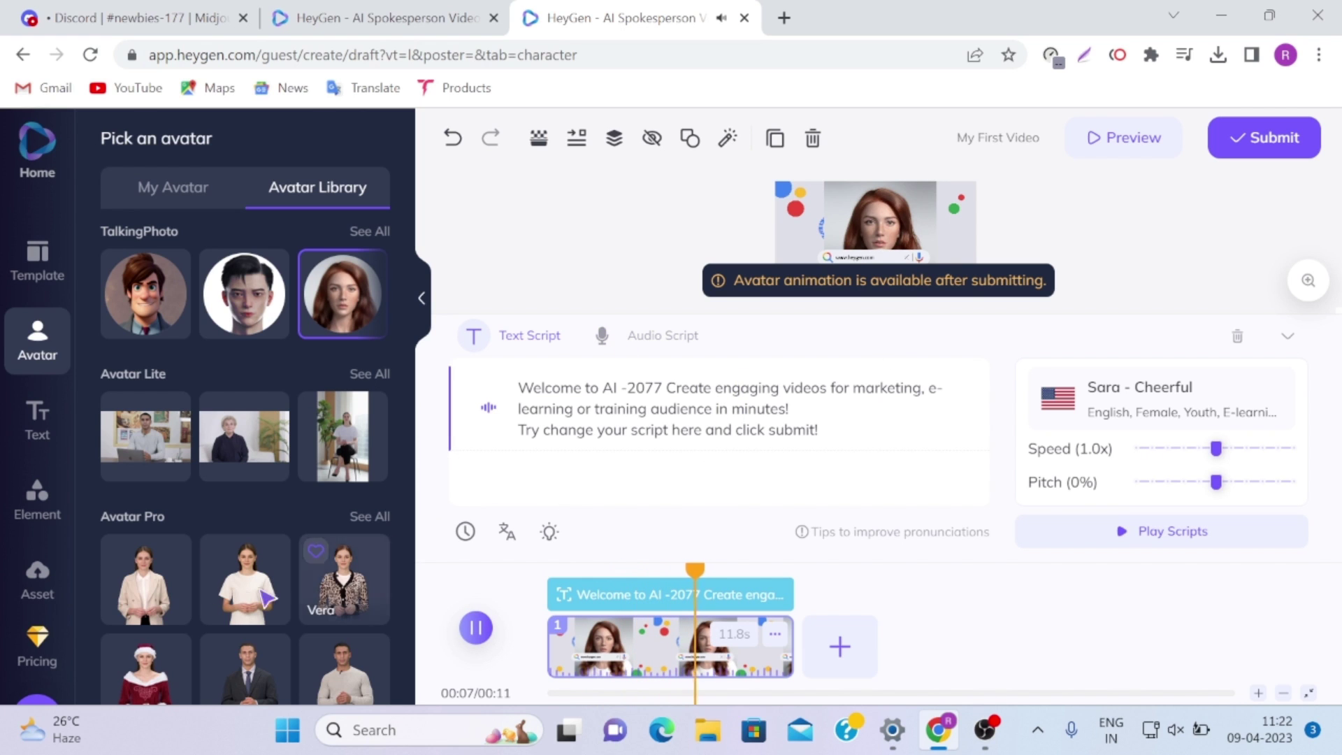
Step: Replace the presenter with the first Avatar Pro woman in a beige blazer and place her left of the canvas centre
{"action": "left_click", "coordinate": [147, 600]}
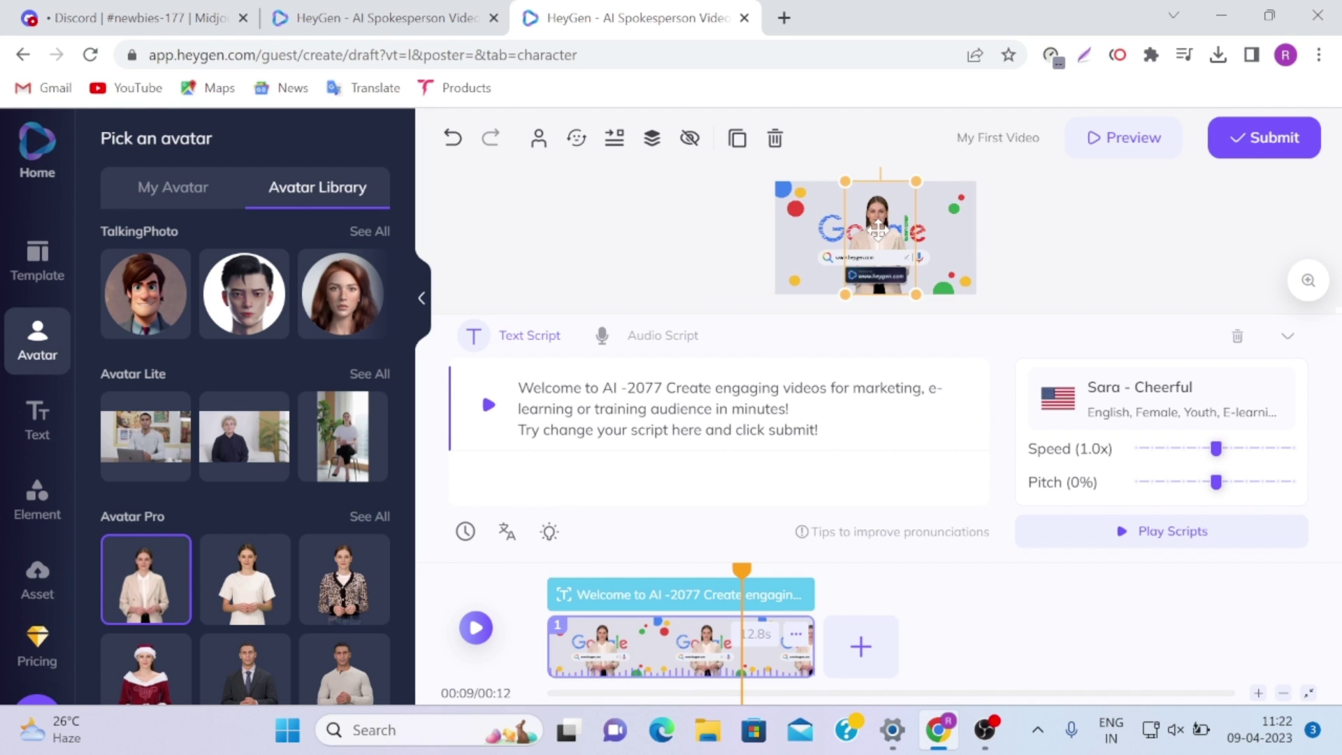
{"action": "left_click_drag", "start_coordinate": [879, 229], "coordinate": [810, 240]}
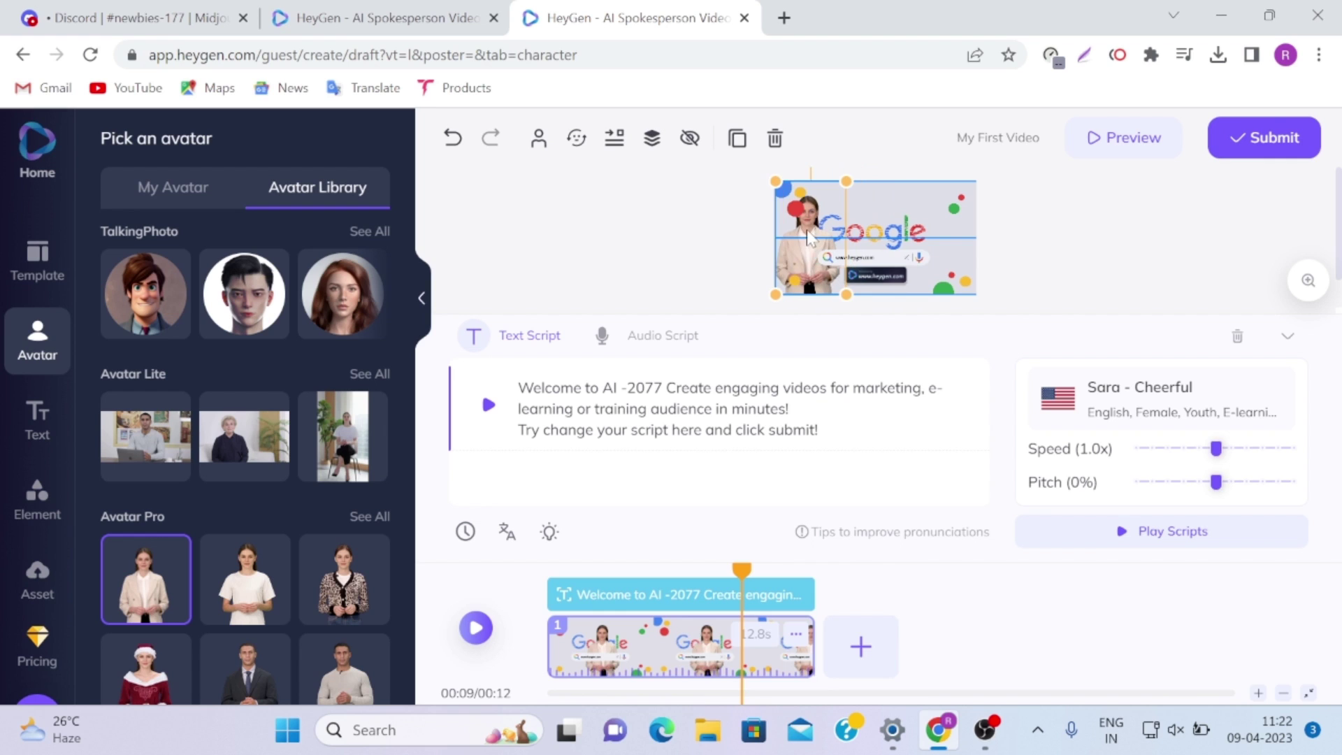
{"action": "left_click", "coordinate": [960, 212]}
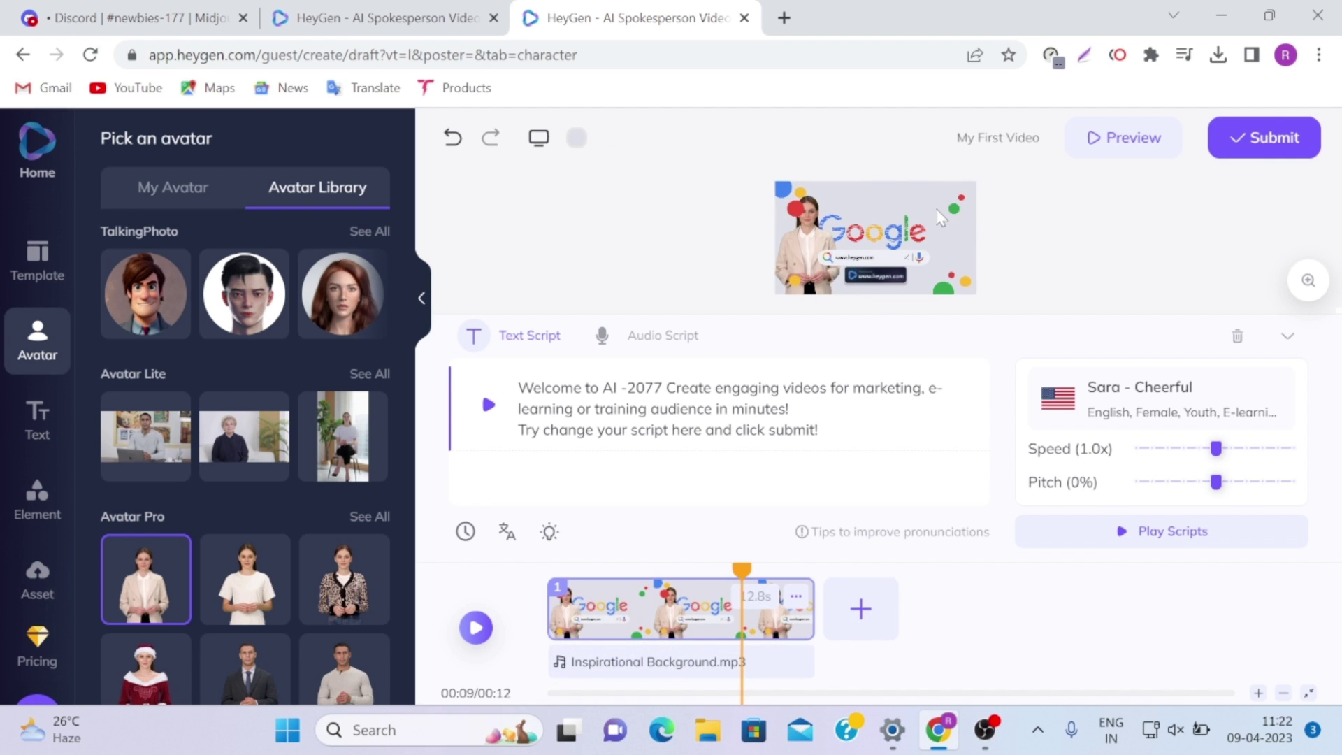
{"action": "left_click", "coordinate": [847, 236]}
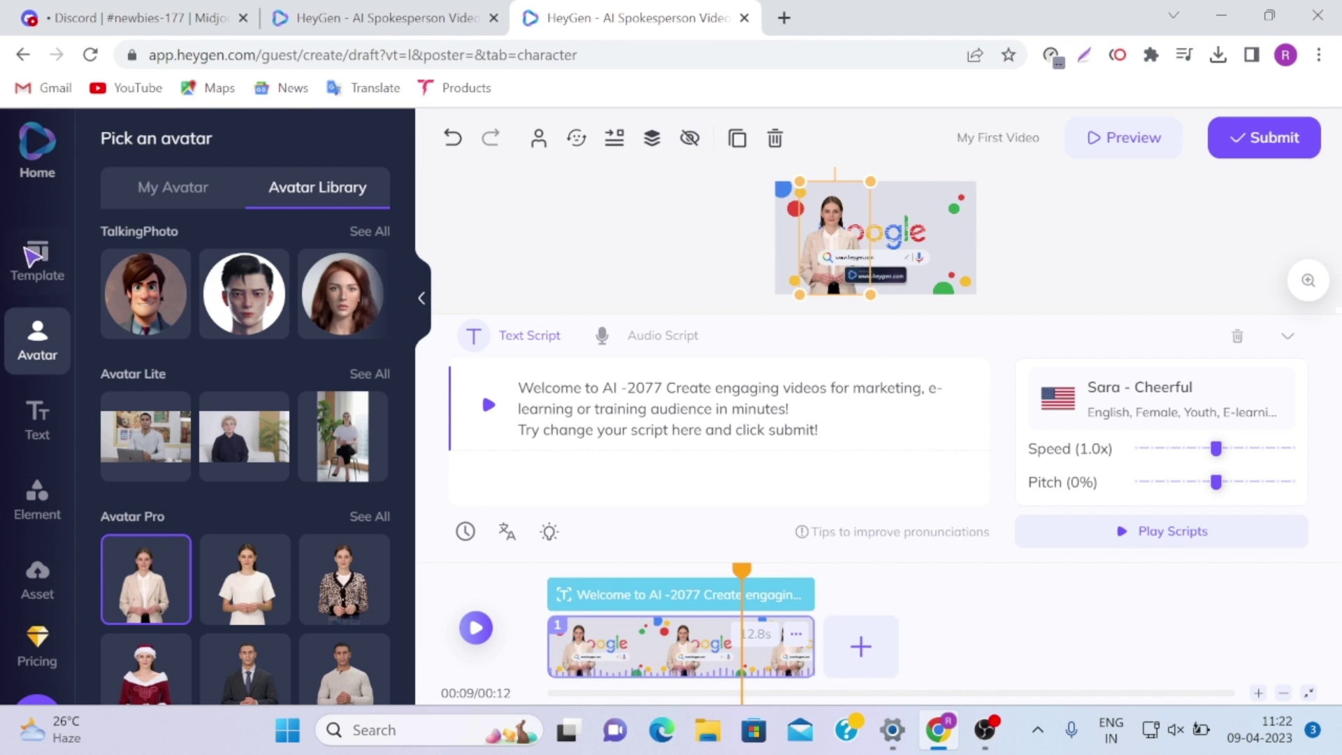
Step: Add the ChatGPT template to the video as a second scene
{"action": "left_click", "coordinate": [39, 266]}
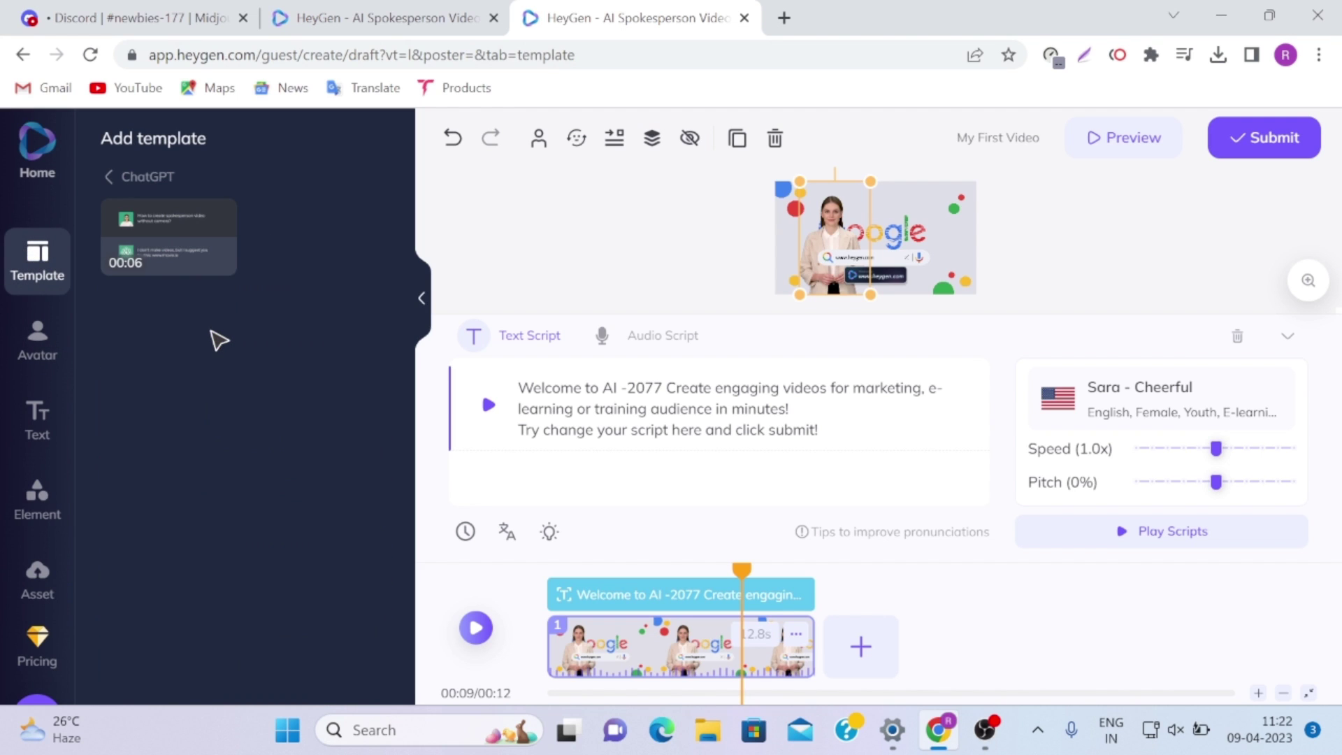
{"action": "left_click", "coordinate": [191, 254]}
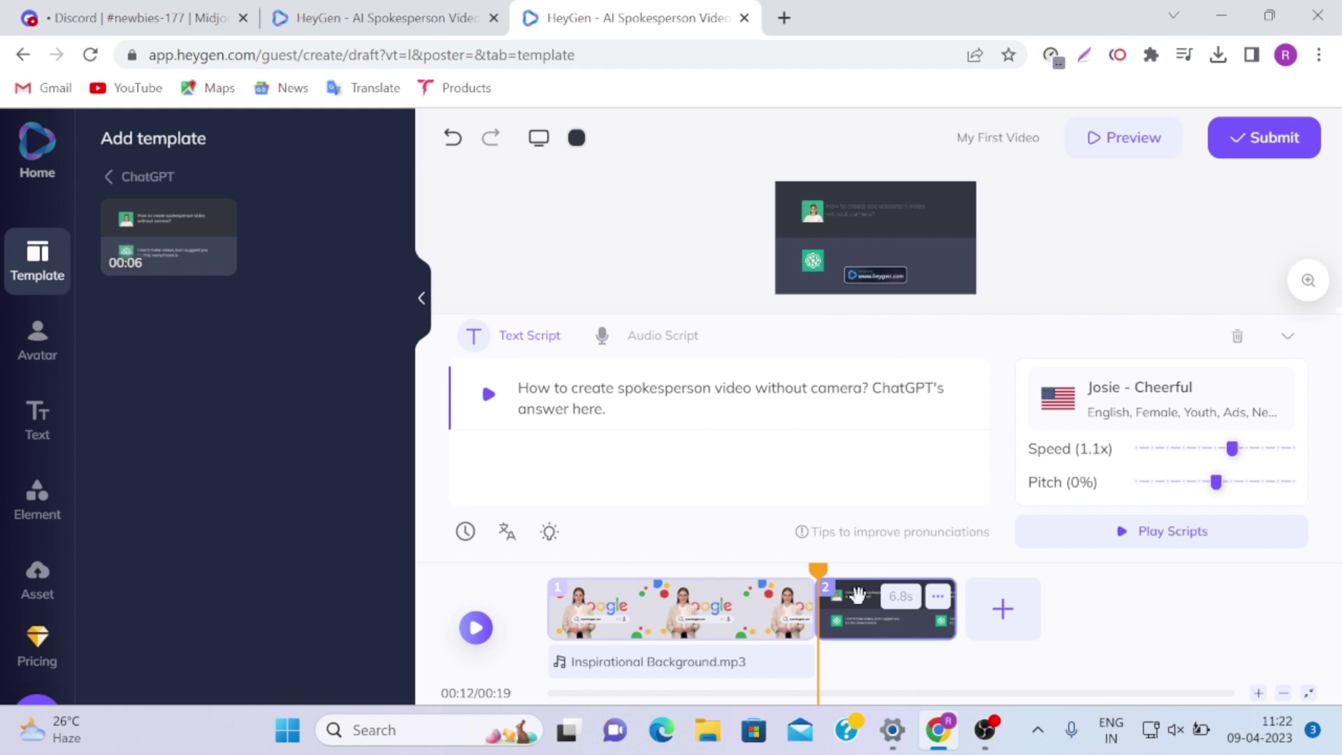
Step: Return the playhead to the start of the first scene and shift its avatar slightly further left, clear of the Google logo
{"action": "left_click_drag", "start_coordinate": [820, 570], "coordinate": [549, 570]}
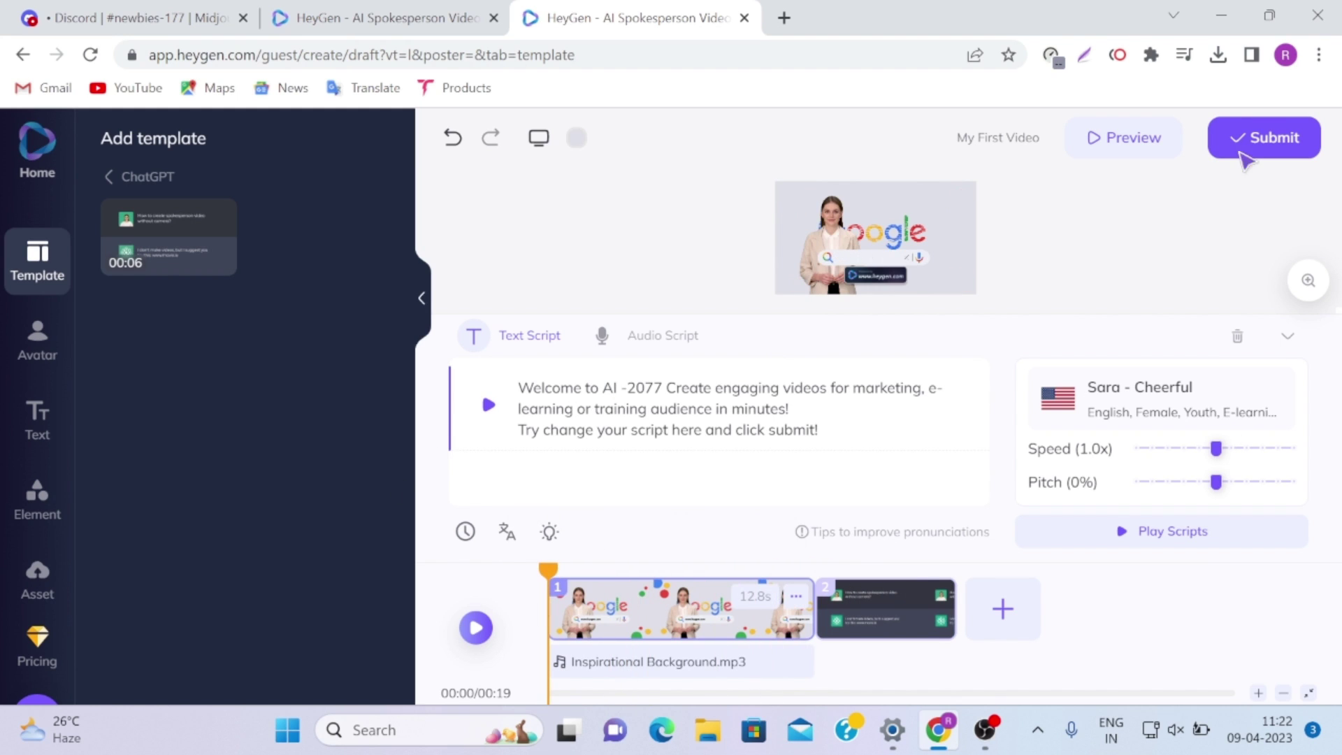
{"action": "left_click", "coordinate": [879, 426]}
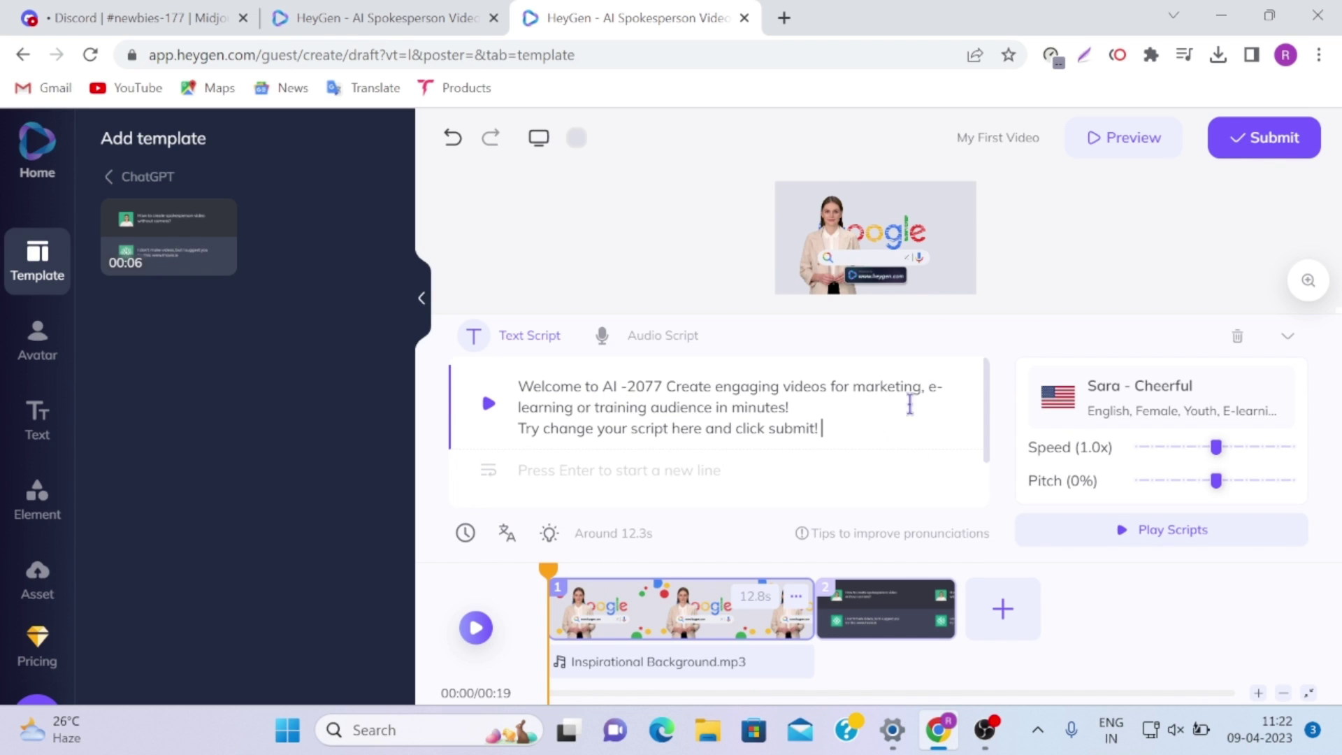
{"action": "left_click", "coordinate": [831, 235]}
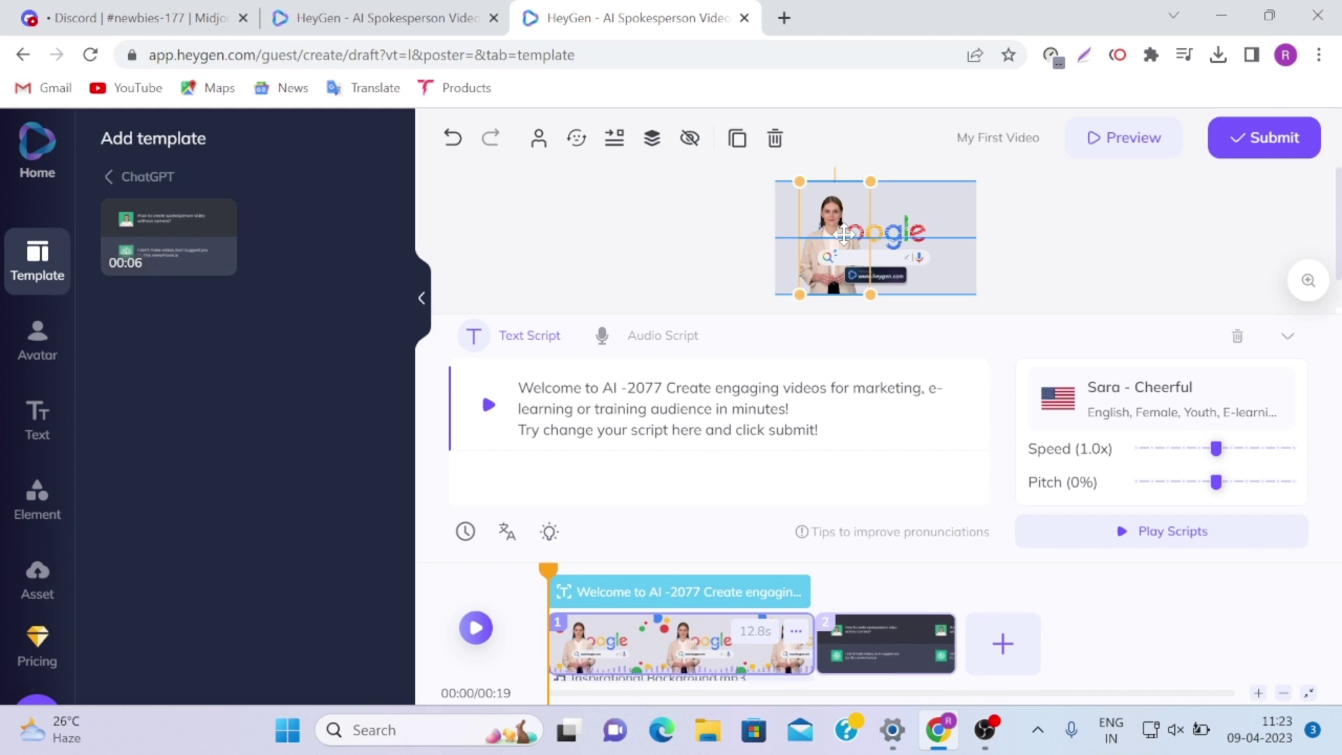
{"action": "left_click_drag", "start_coordinate": [829, 234], "coordinate": [825, 235]}
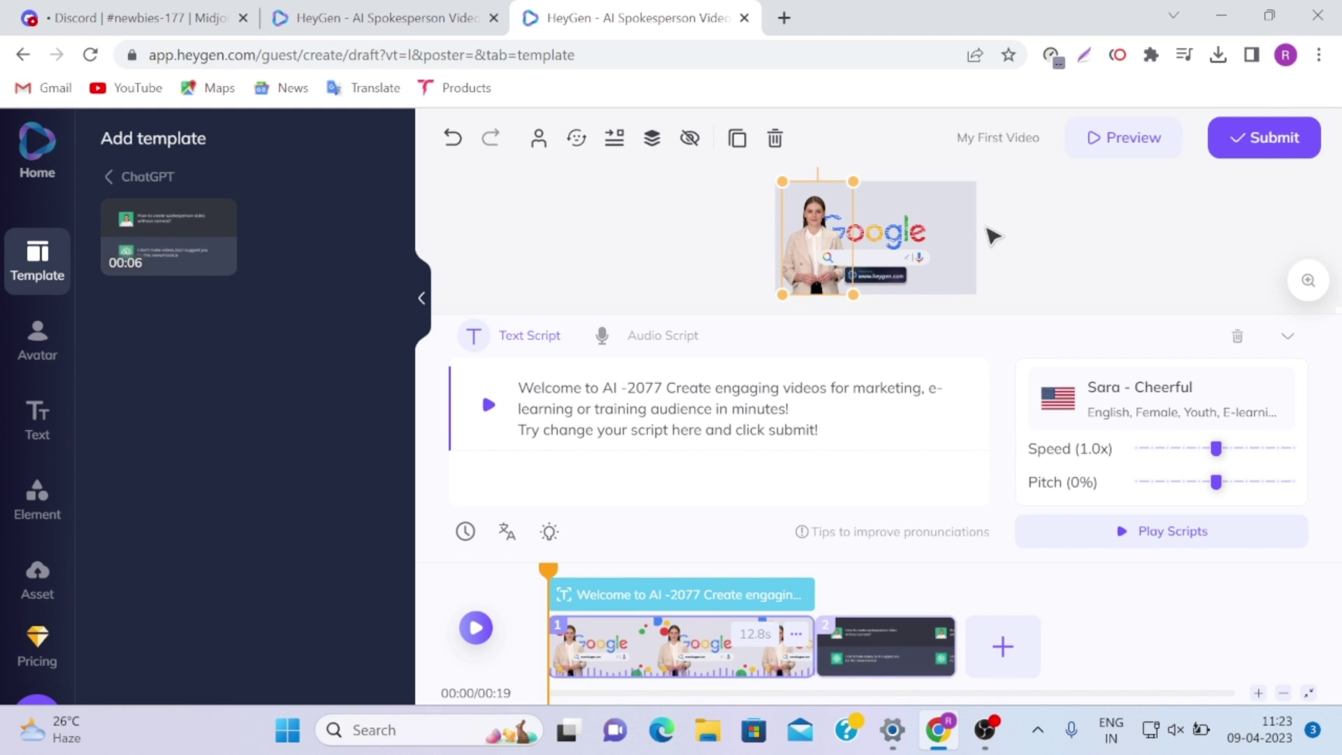
{"action": "left_click", "coordinate": [954, 215]}
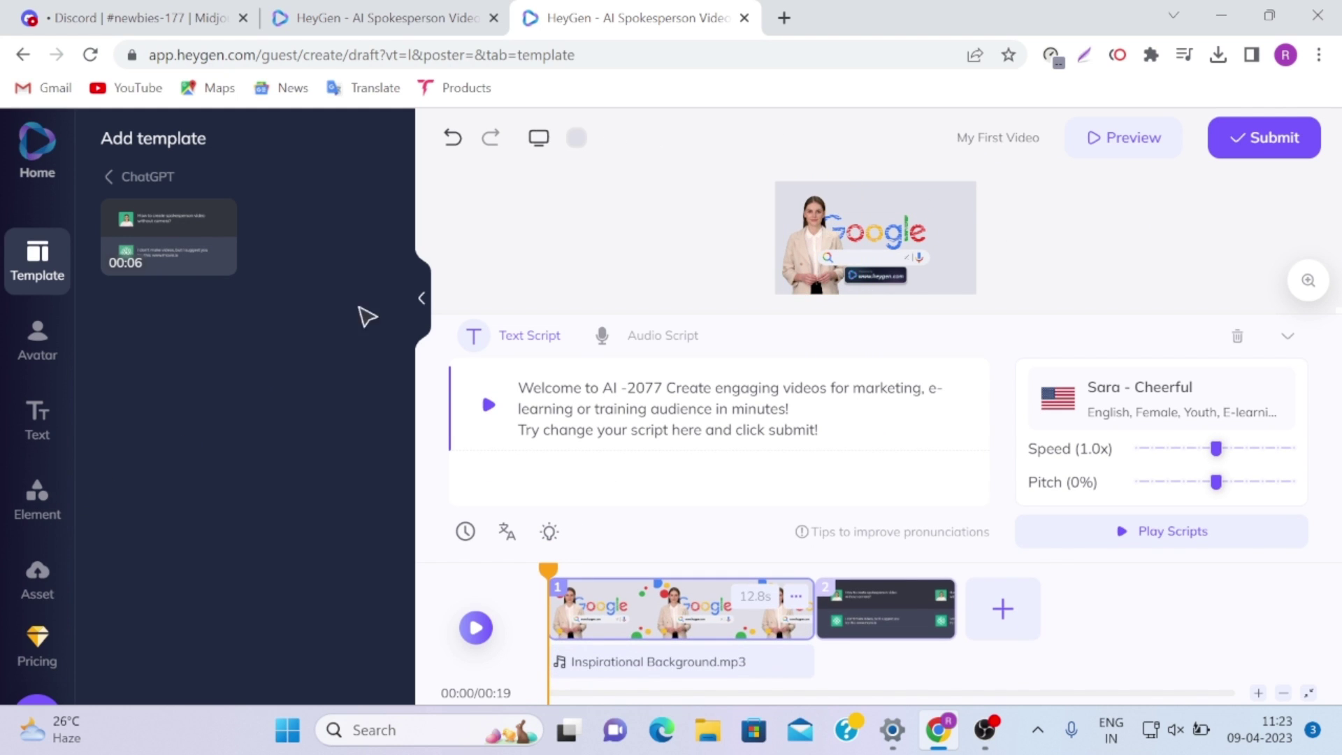
Step: Look through the elements, the Avatar Pro library and the Ecommerce video templates
{"action": "left_click", "coordinate": [35, 500]}
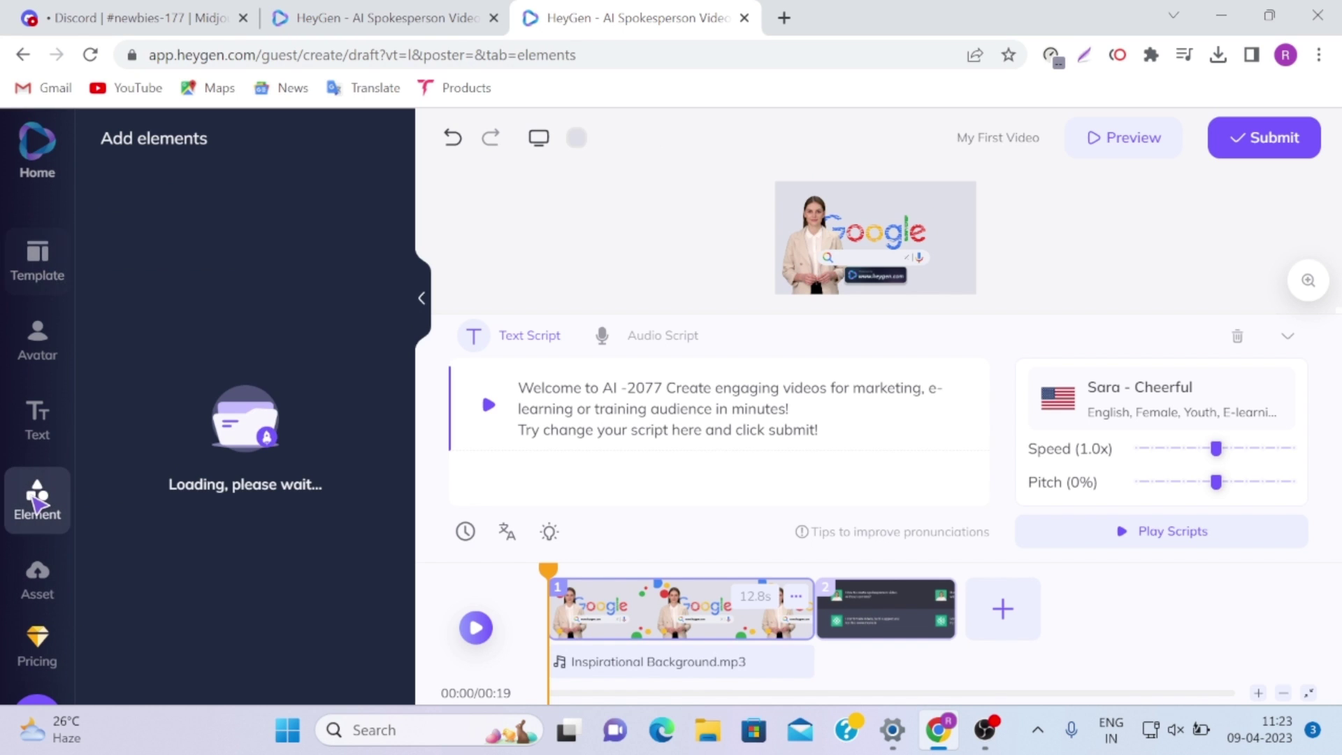
{"action": "left_click", "coordinate": [47, 353]}
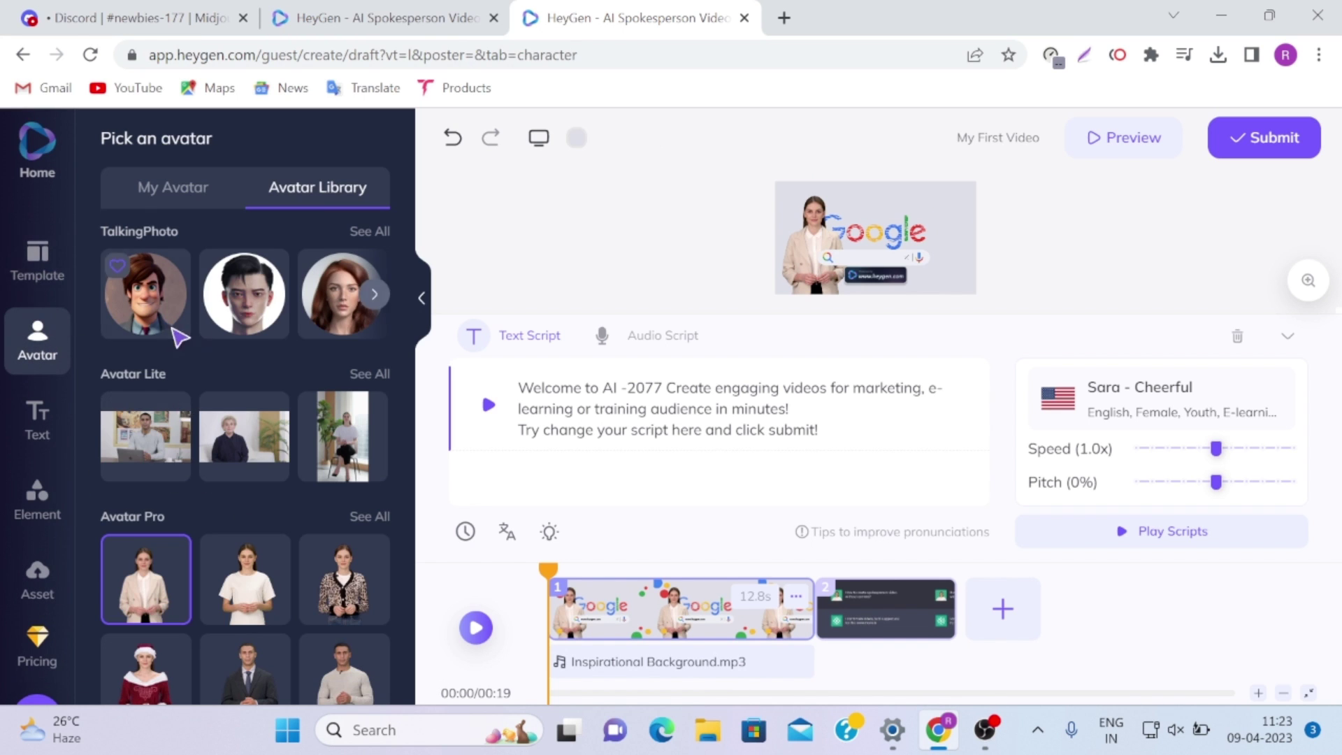
{"action": "scroll", "coordinate": [300, 332], "scroll_direction": "down", "scroll_amount": 4}
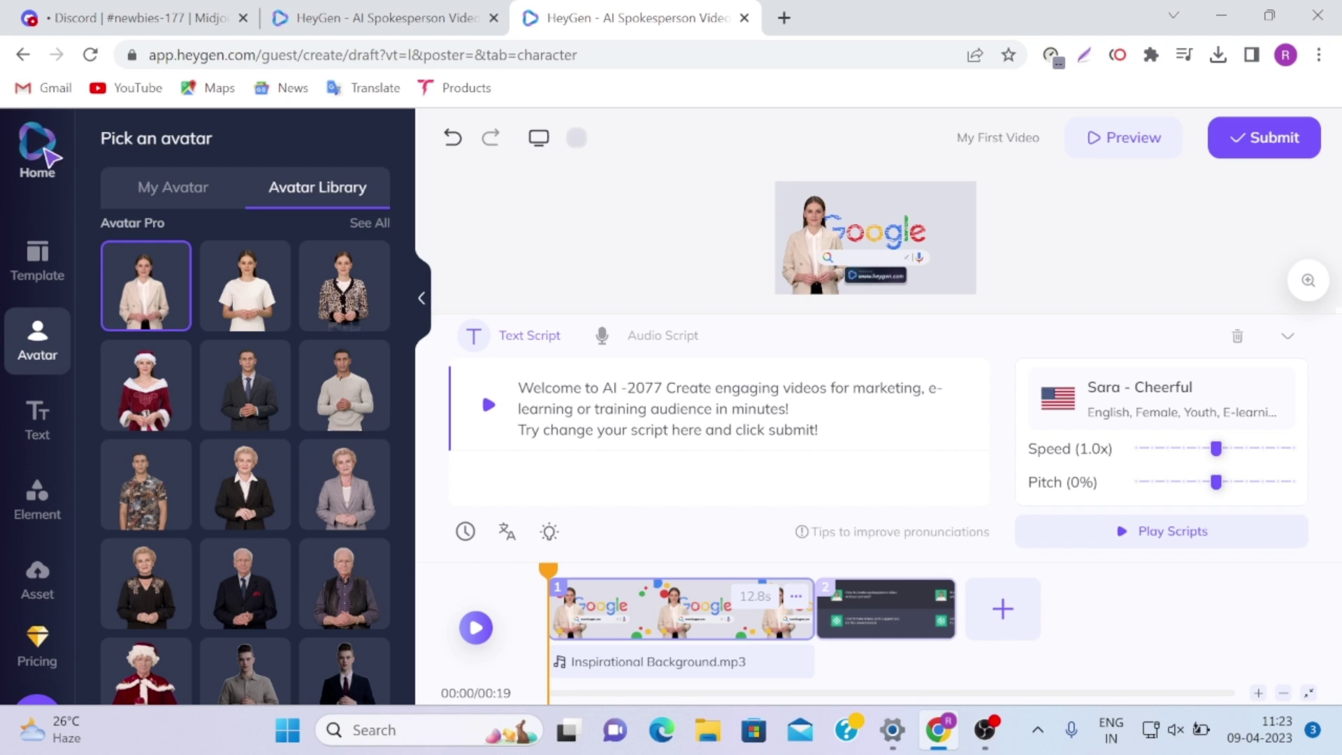
{"action": "left_click", "coordinate": [39, 283]}
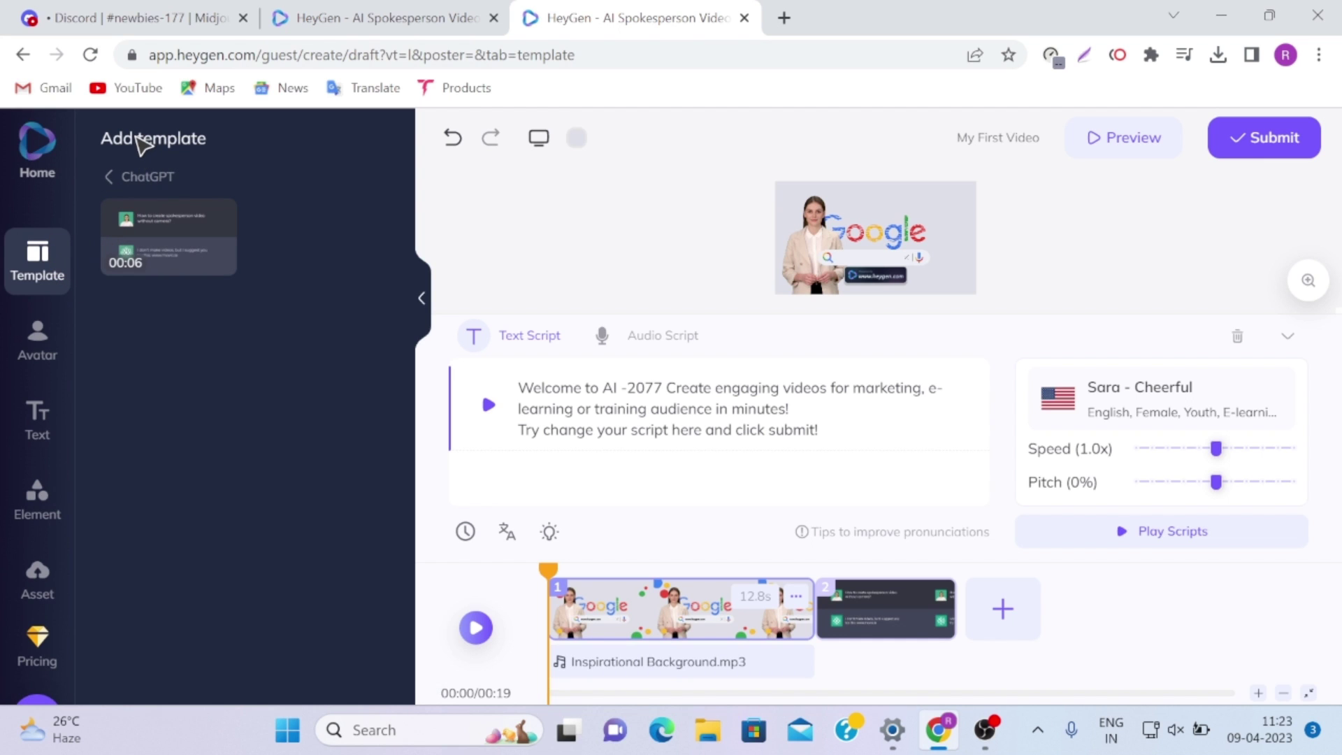
{"action": "left_click", "coordinate": [112, 179]}
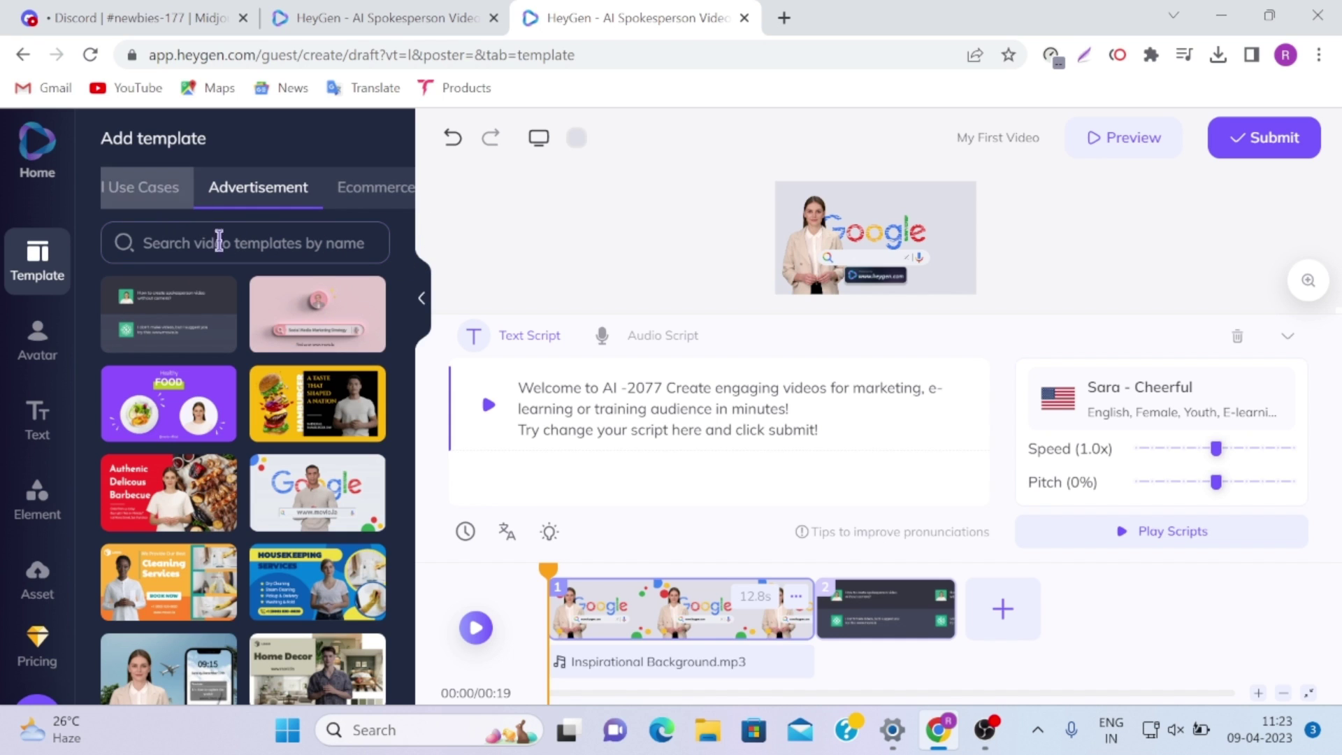
{"action": "left_click", "coordinate": [400, 190]}
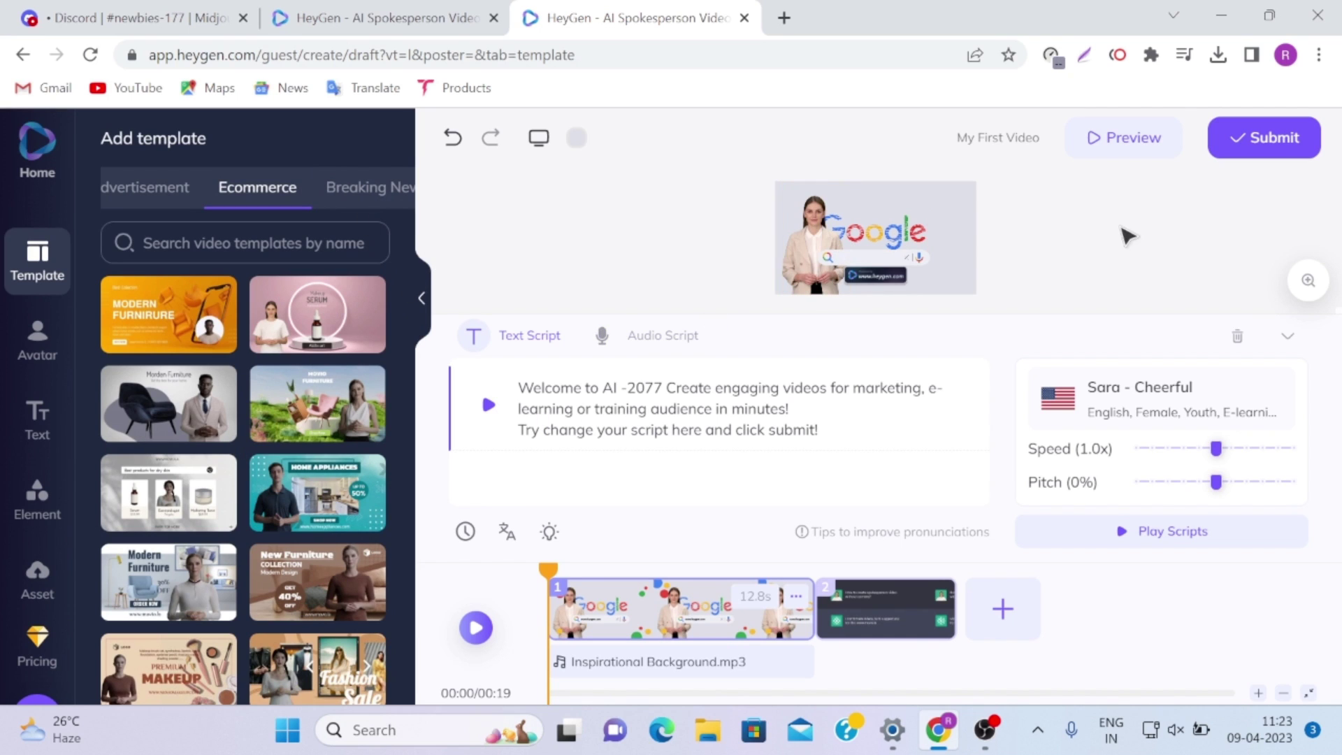
Step: Change the first scene's script voice to the Indian English voice Raveena - Natural
{"action": "left_click", "coordinate": [1172, 405]}
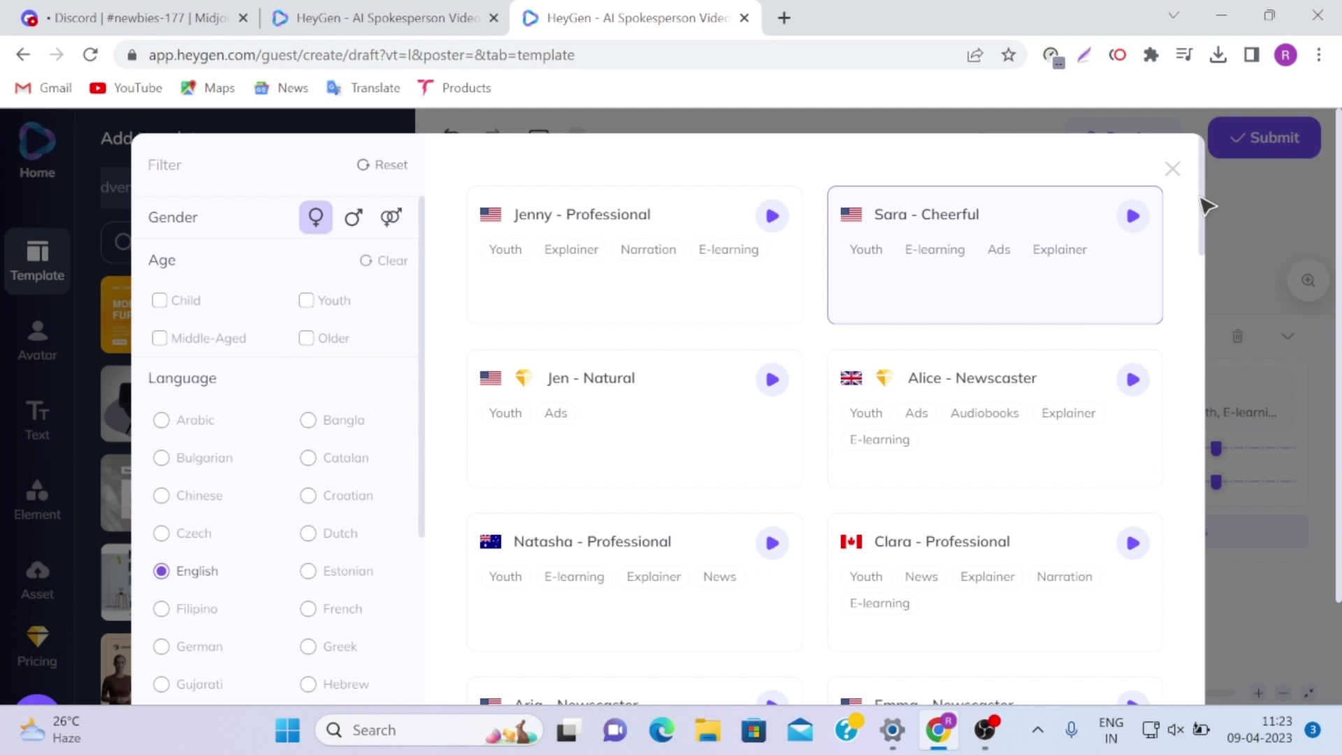
{"action": "left_click_drag", "start_coordinate": [1207, 204], "coordinate": [1251, 616]}
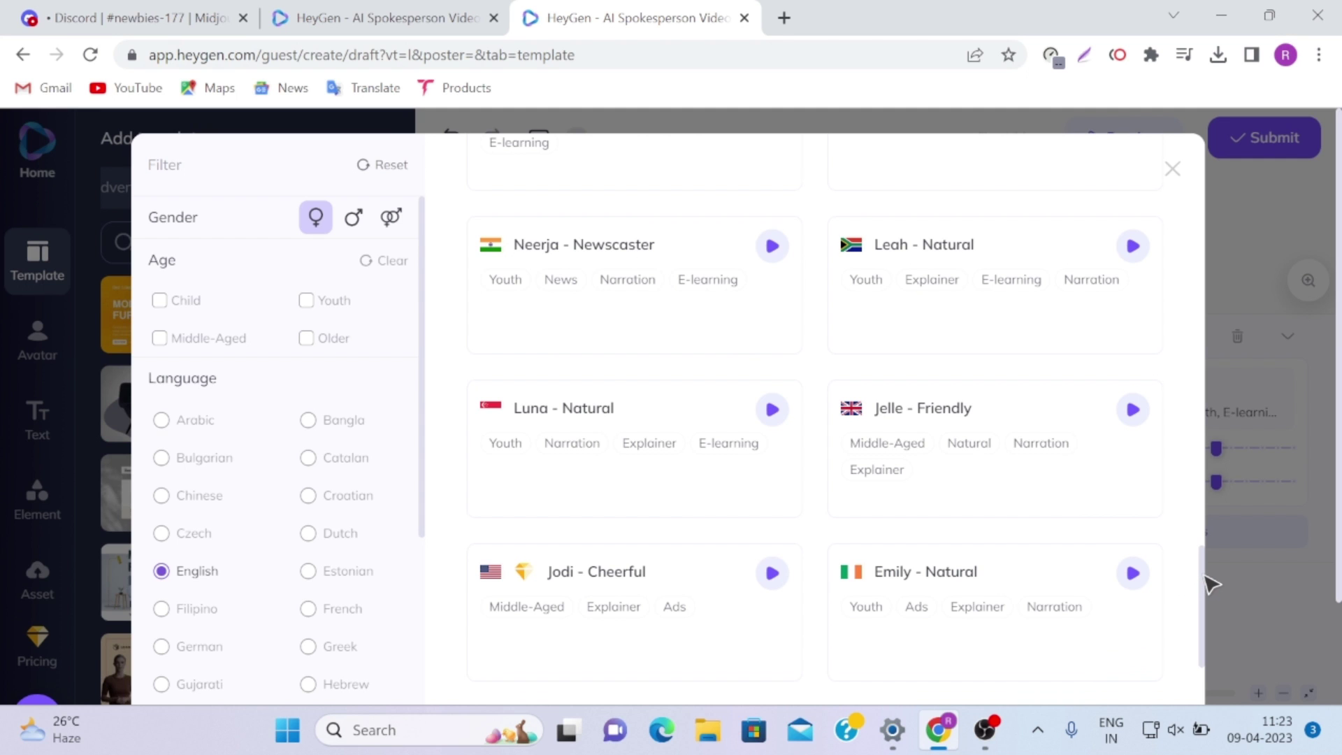
{"action": "left_click_drag", "start_coordinate": [1206, 576], "coordinate": [1208, 523]}
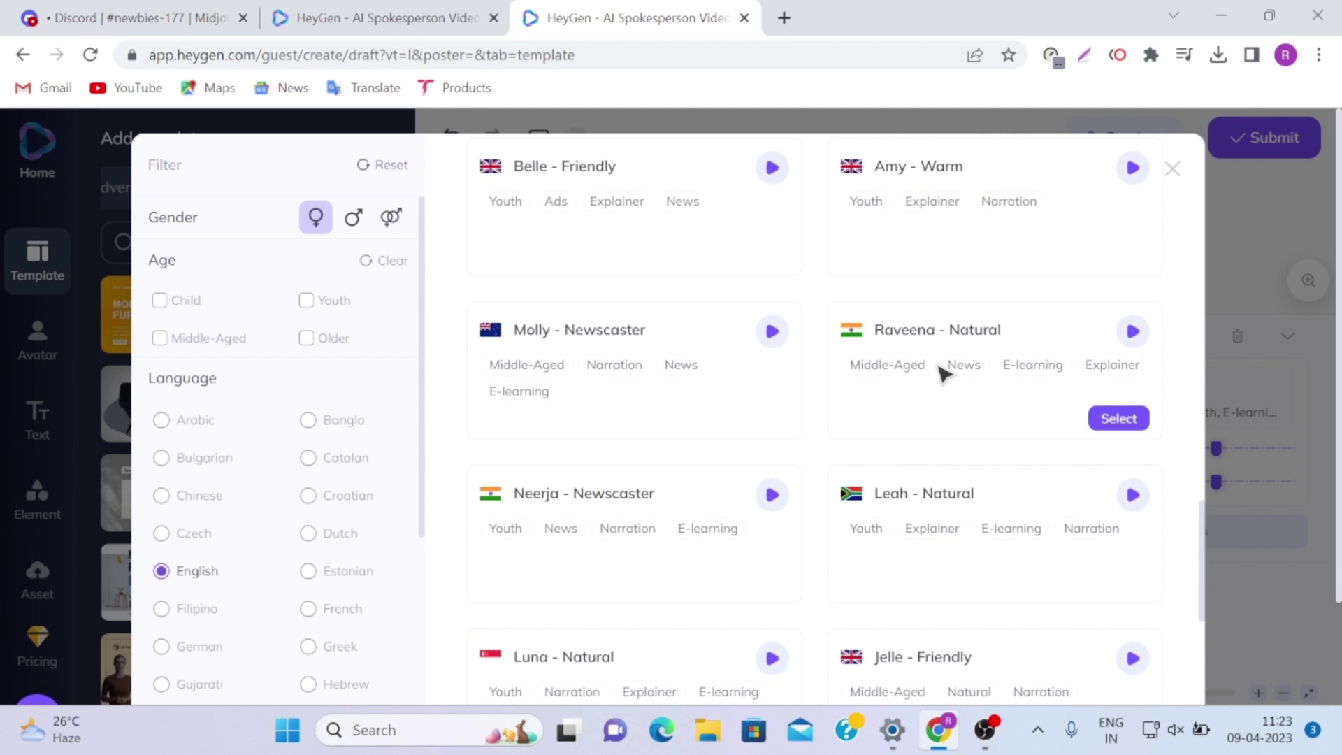
{"action": "left_click", "coordinate": [1119, 418]}
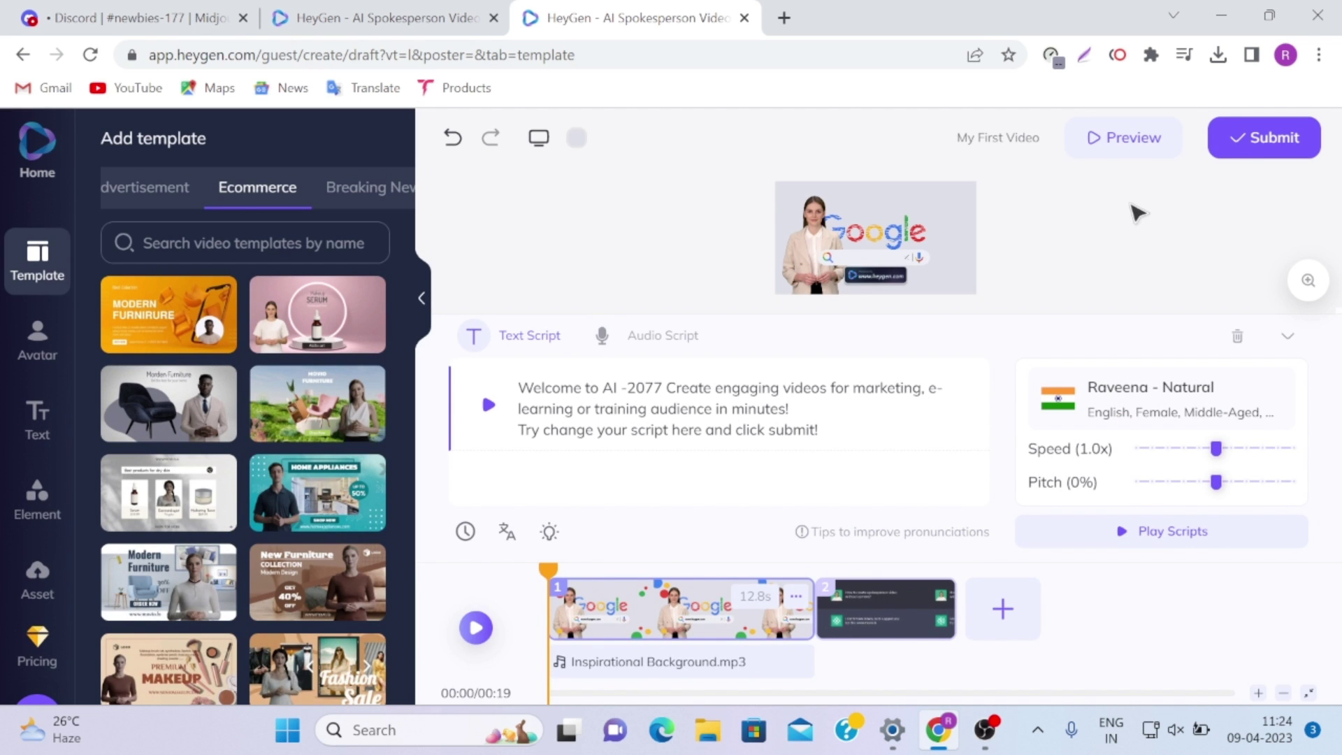
Step: Submit the video for production with its text-to-speech loaded directly, signing up with the suggested Google account and accepting the credit use
{"action": "left_click", "coordinate": [1255, 155]}
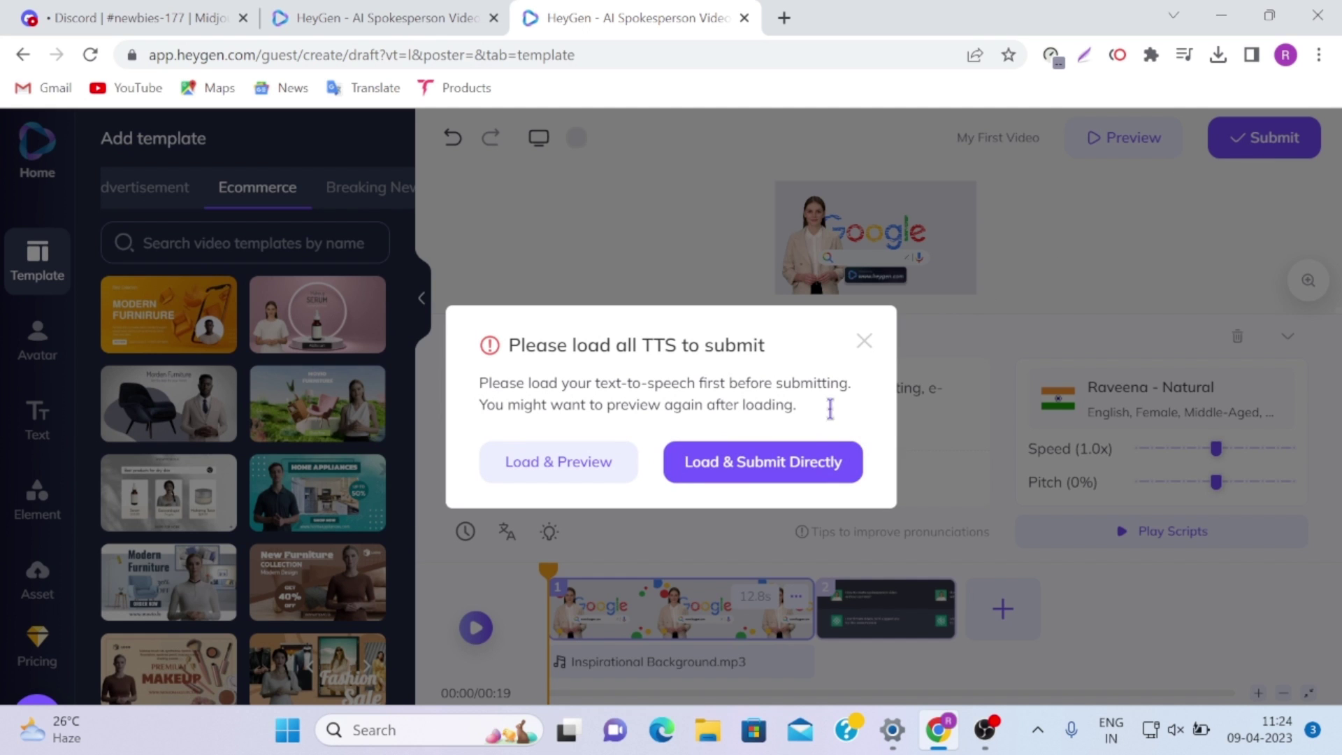
{"action": "left_click", "coordinate": [815, 465]}
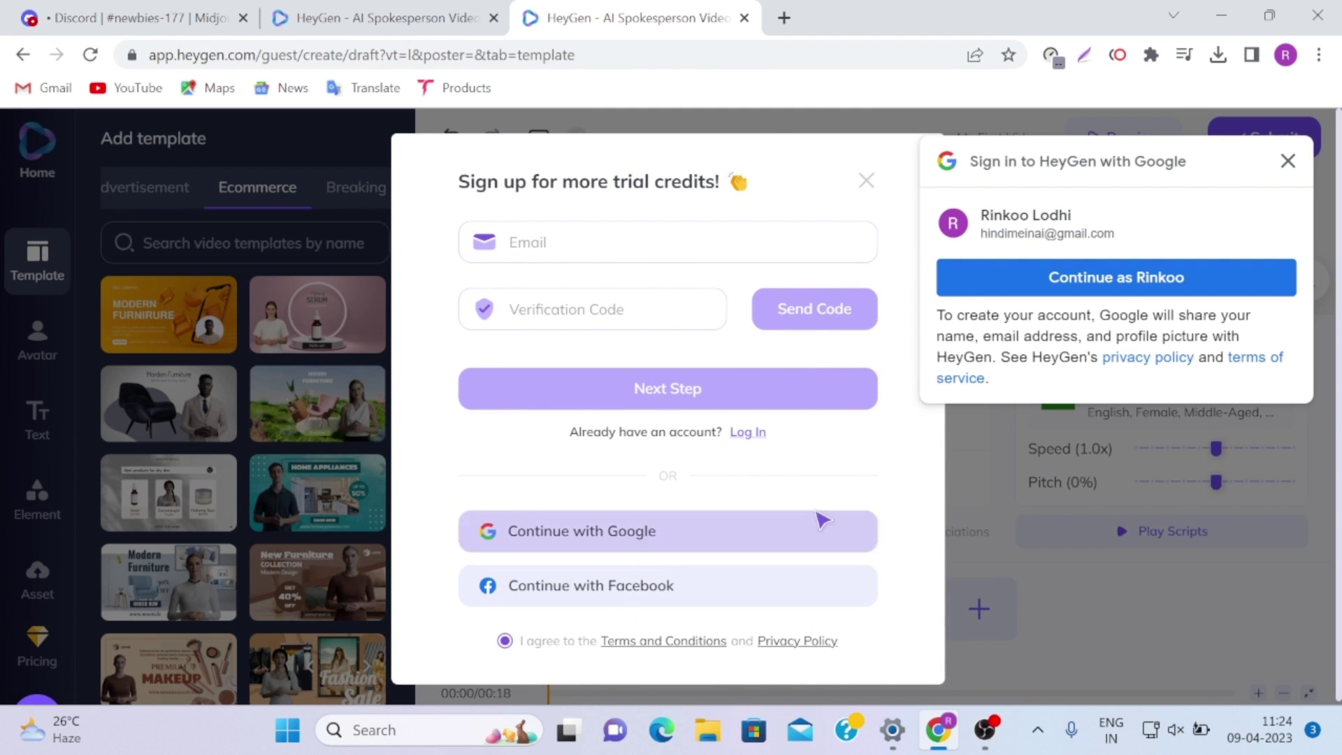
{"action": "left_click", "coordinate": [1126, 280]}
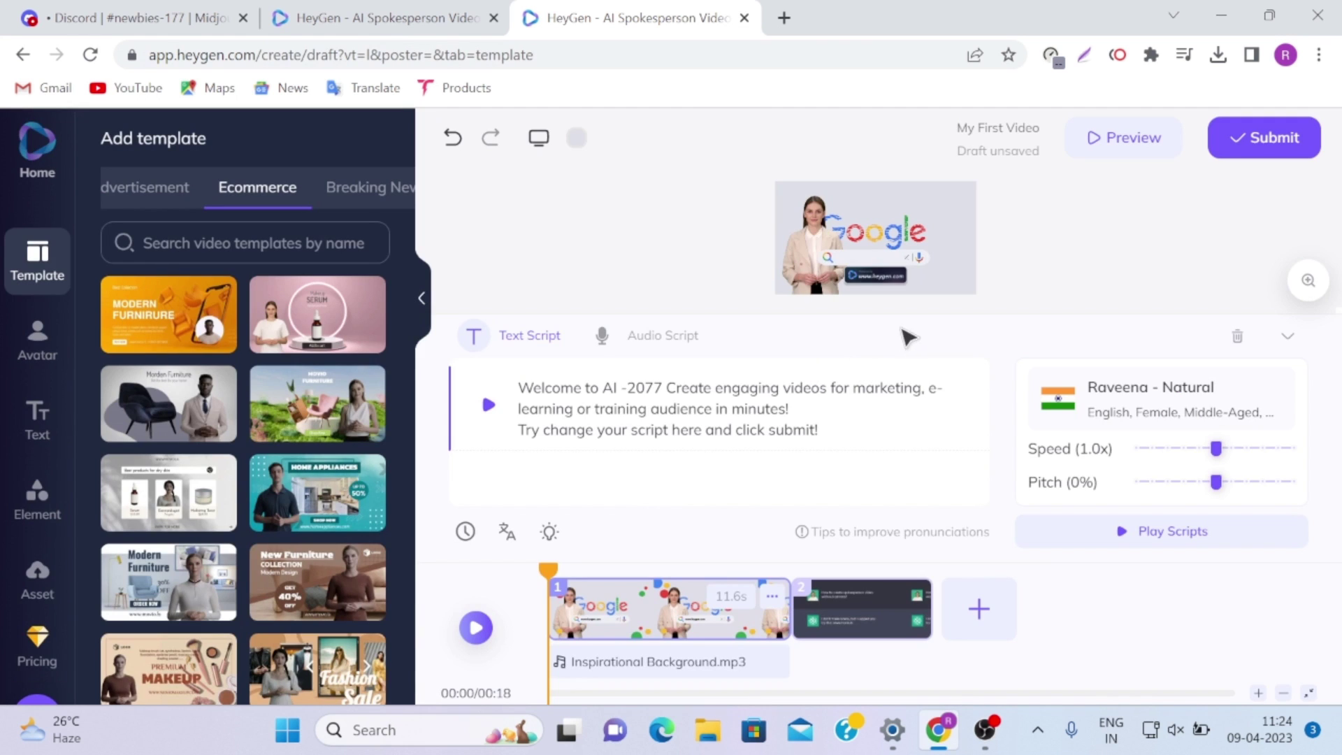
{"action": "left_click", "coordinate": [1250, 143]}
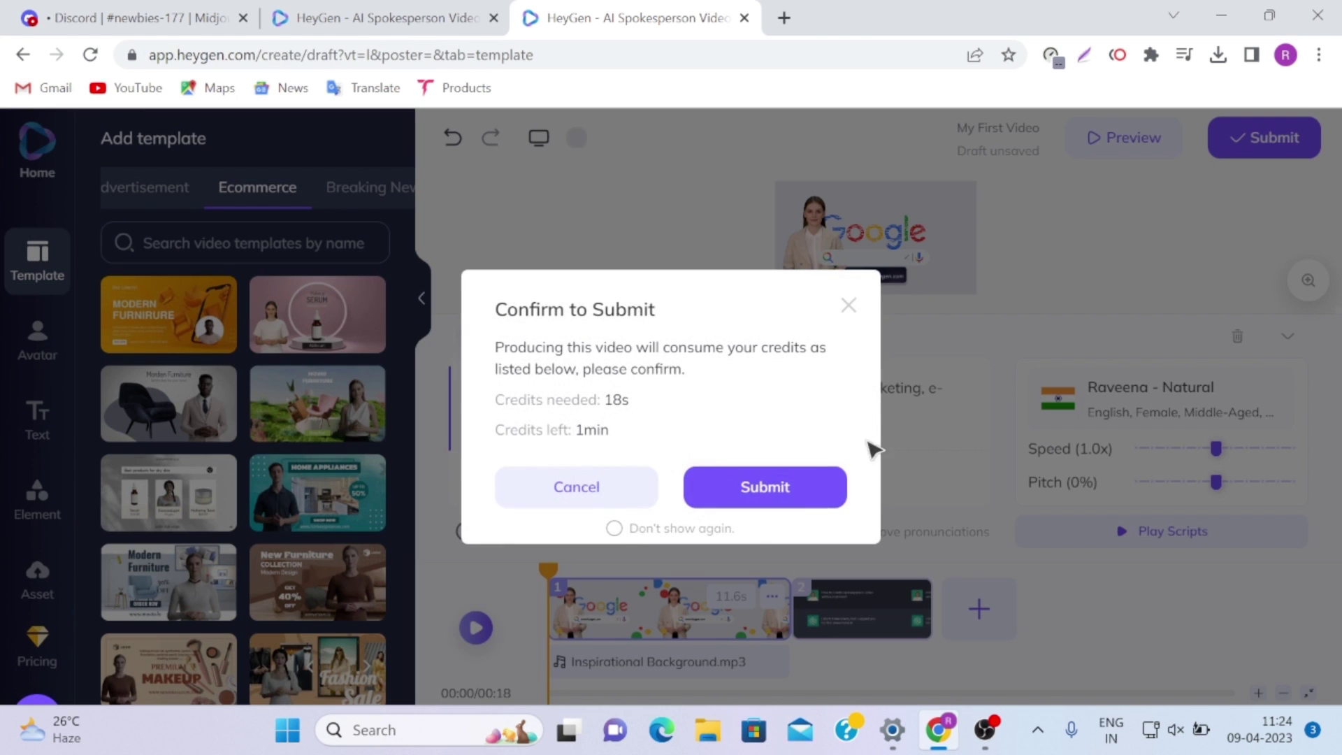
{"action": "left_click", "coordinate": [736, 499]}
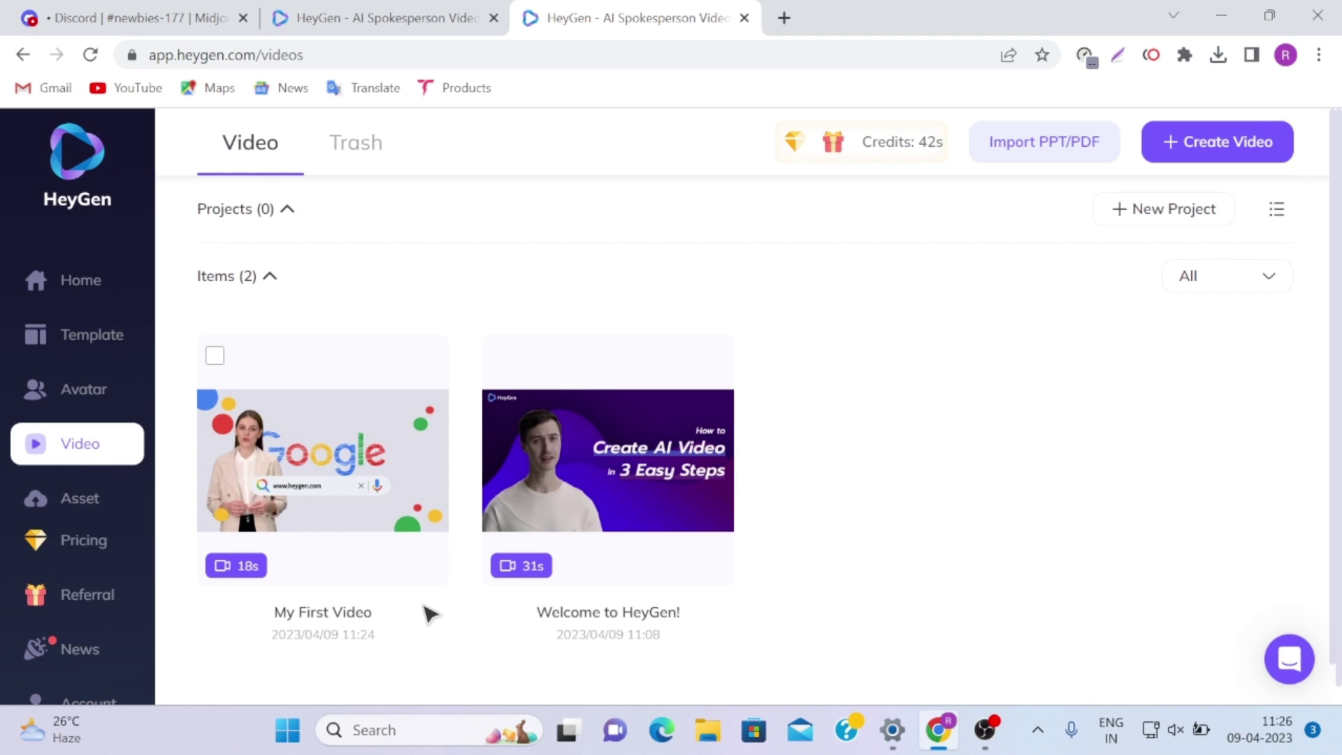
Step: Download My First Video and play the downloaded MP4 in Media Player, closing the player after viewing
{"action": "mouse_move", "coordinate": [354, 485]}
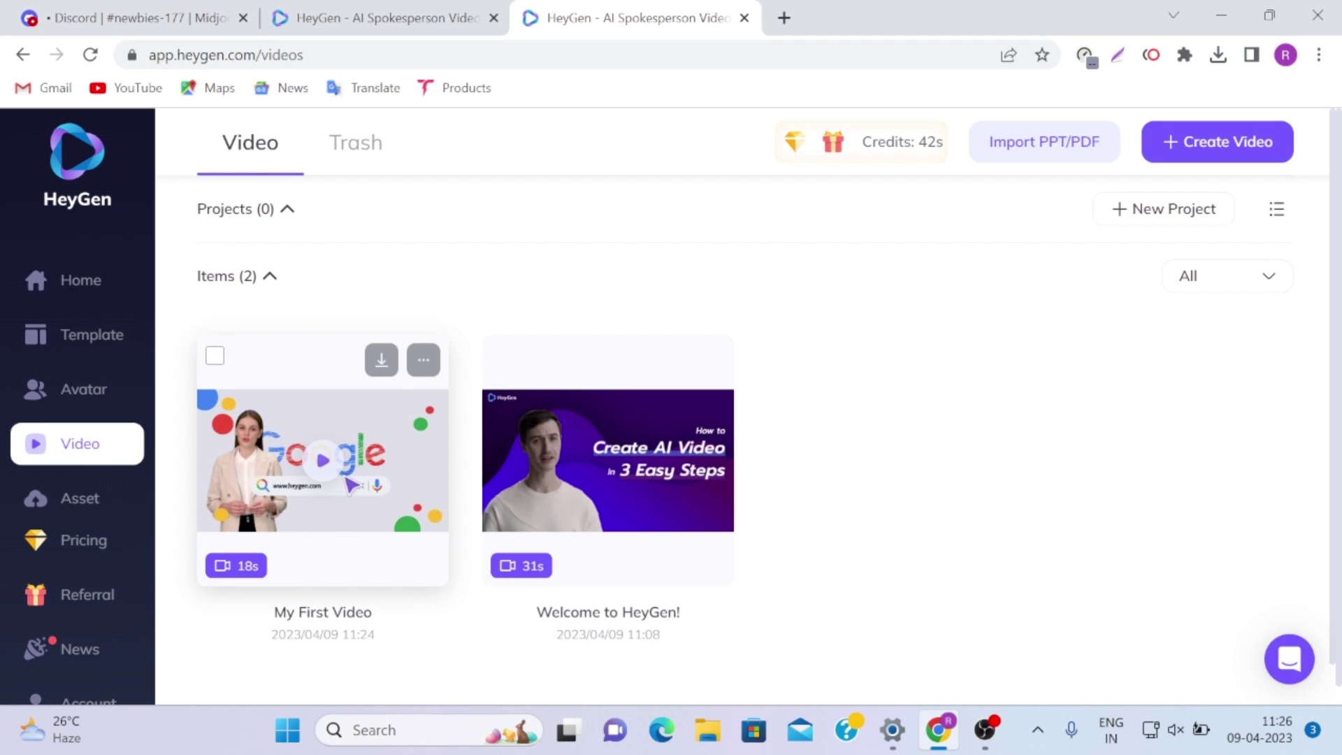
{"action": "left_click", "coordinate": [381, 360]}
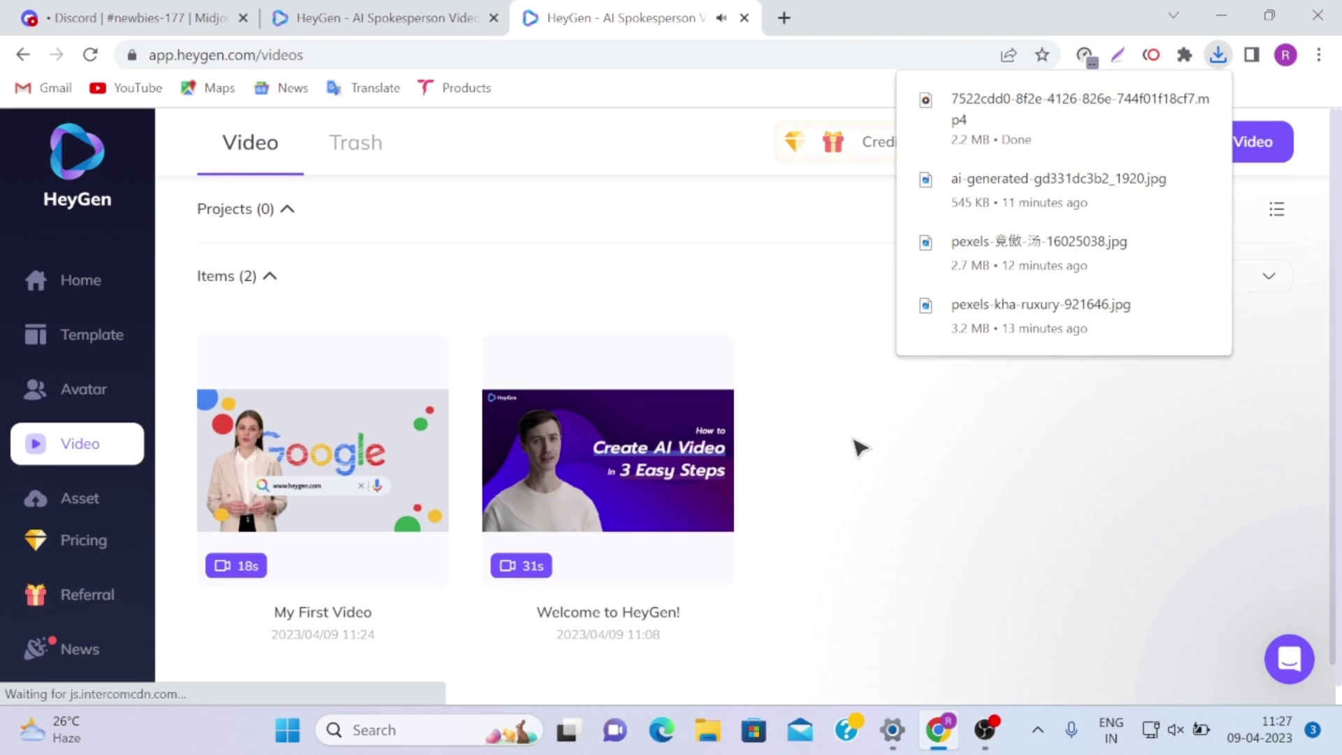
{"action": "left_click", "coordinate": [930, 102]}
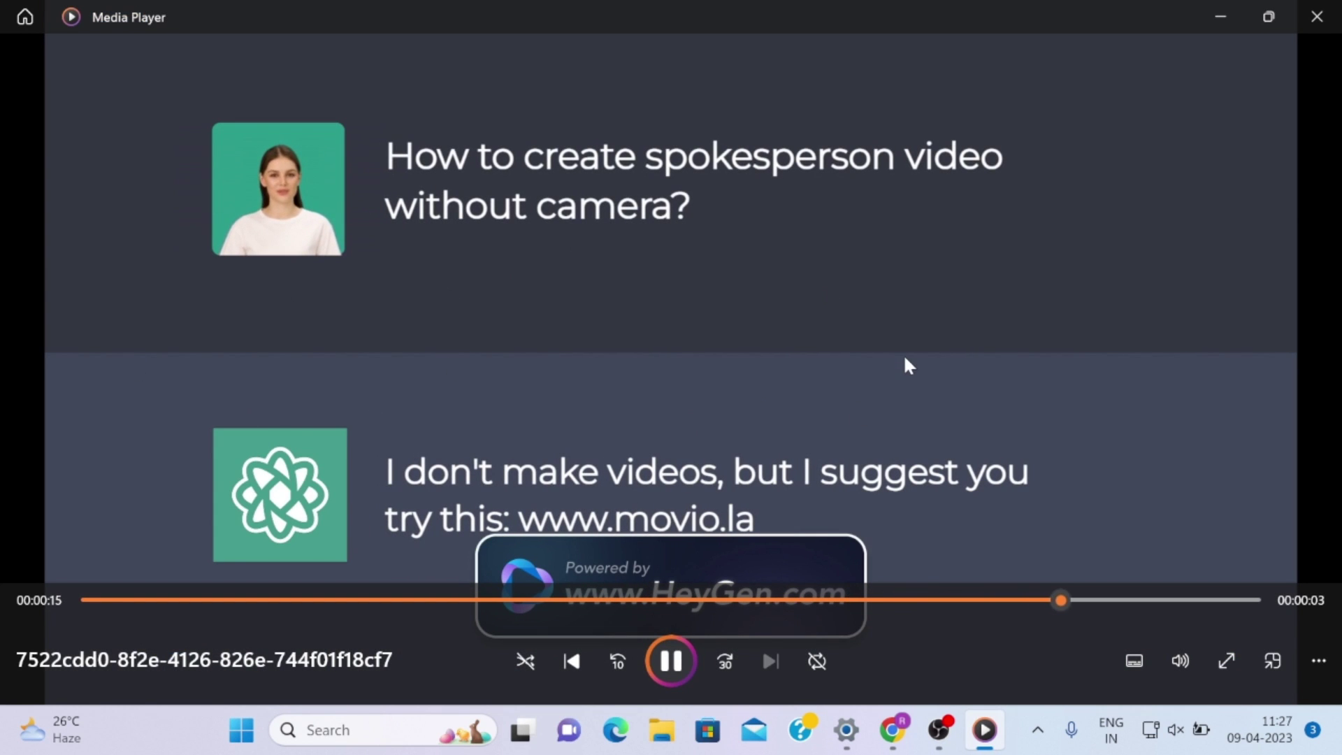
{"action": "left_click", "coordinate": [671, 661]}
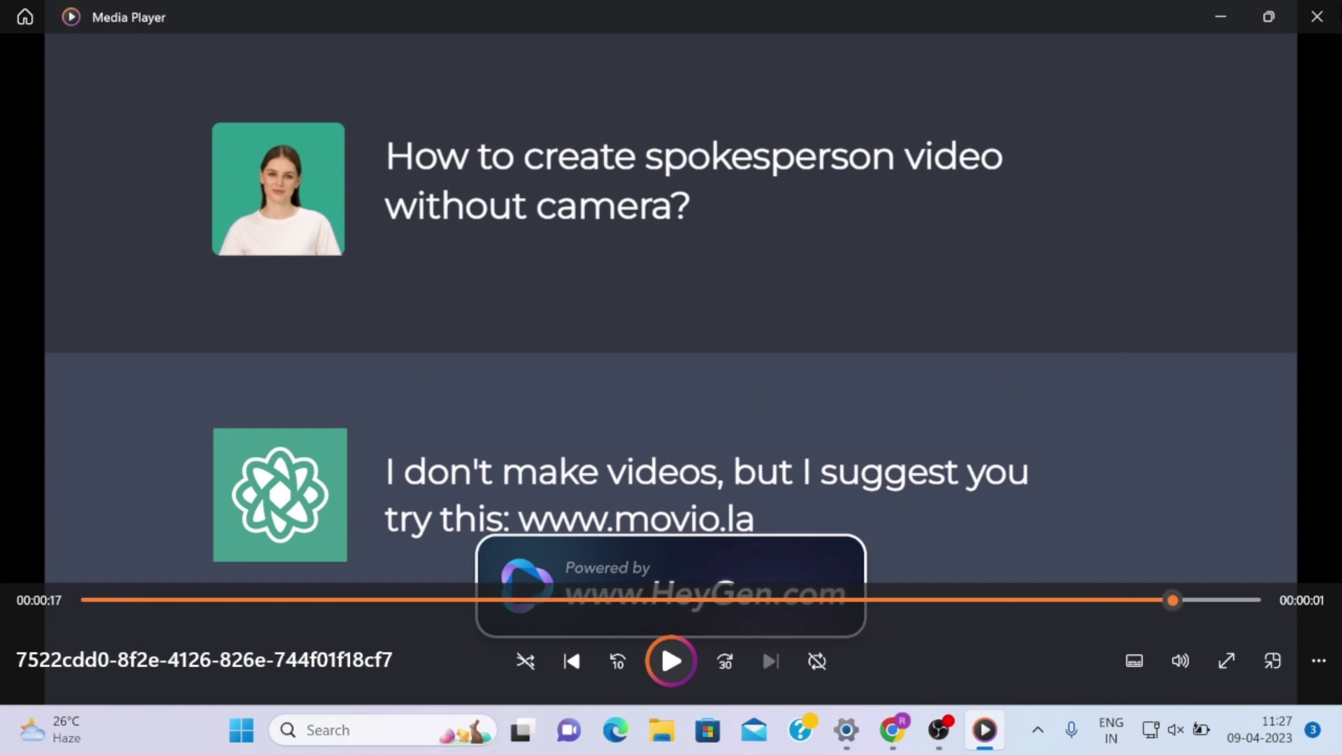
{"action": "left_click", "coordinate": [1315, 15]}
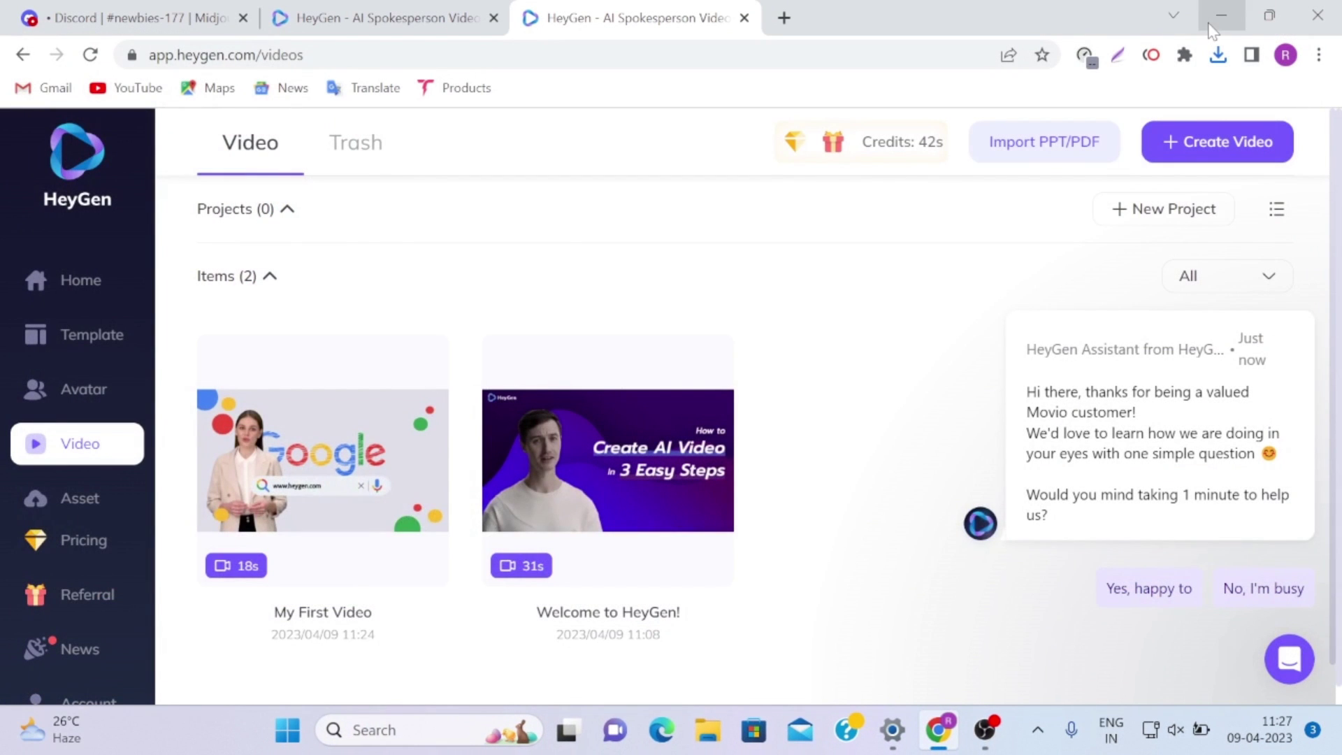